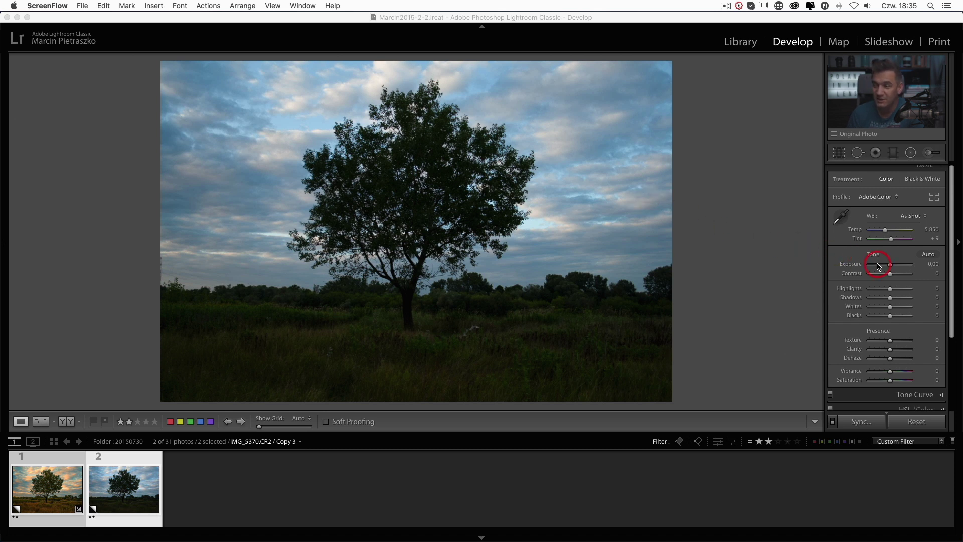
Enable chromatic aberration removal and the Canon EF-S 18-55mm lens profile correction.
scroll(878, 266, "down", 3)
scroll(881, 274, "down", 3)
left_click(899, 361)
left_click(852, 275)
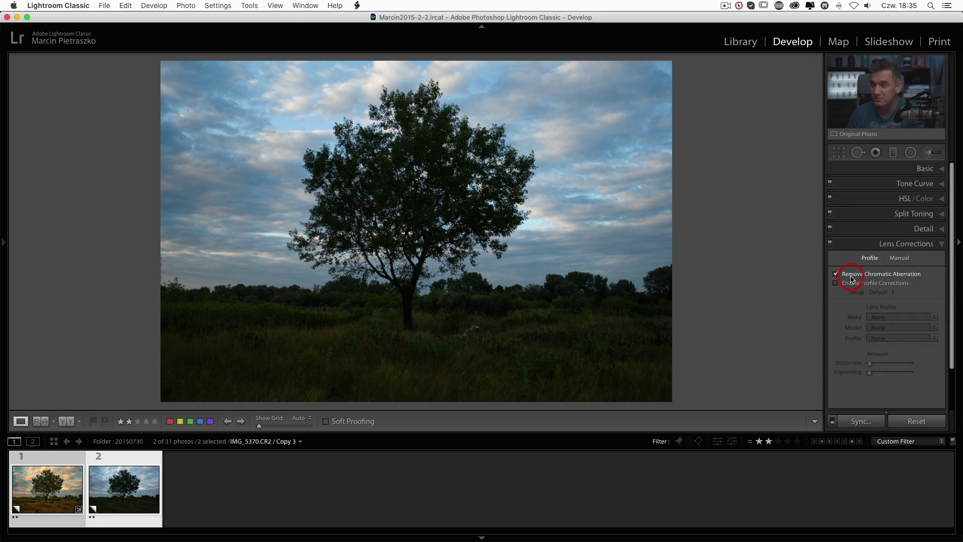
left_click(851, 282)
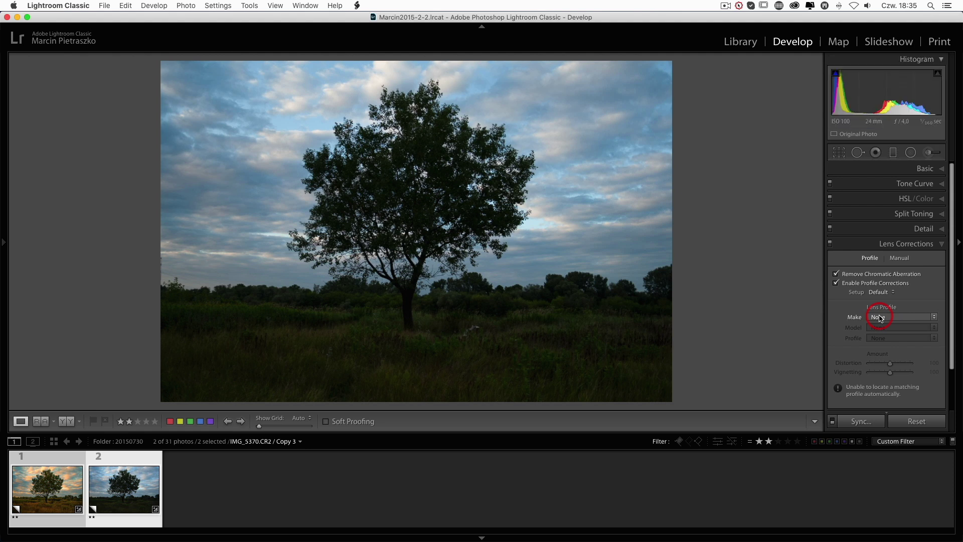
left_click(880, 318)
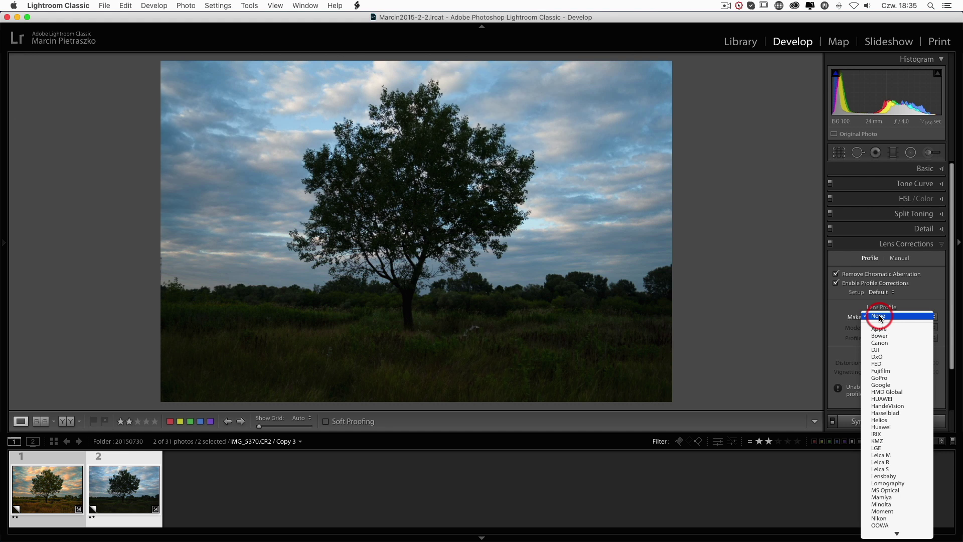
left_click(880, 343)
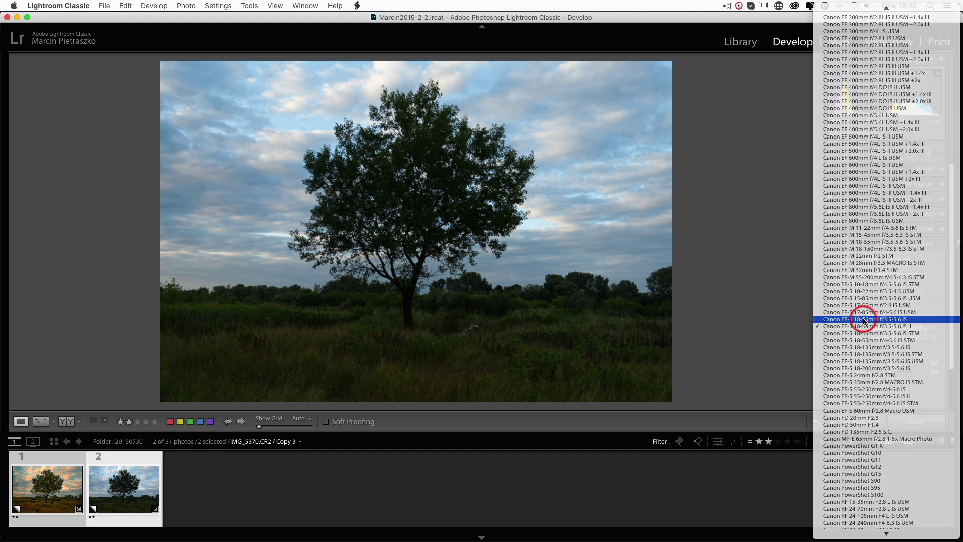
left_click(864, 320)
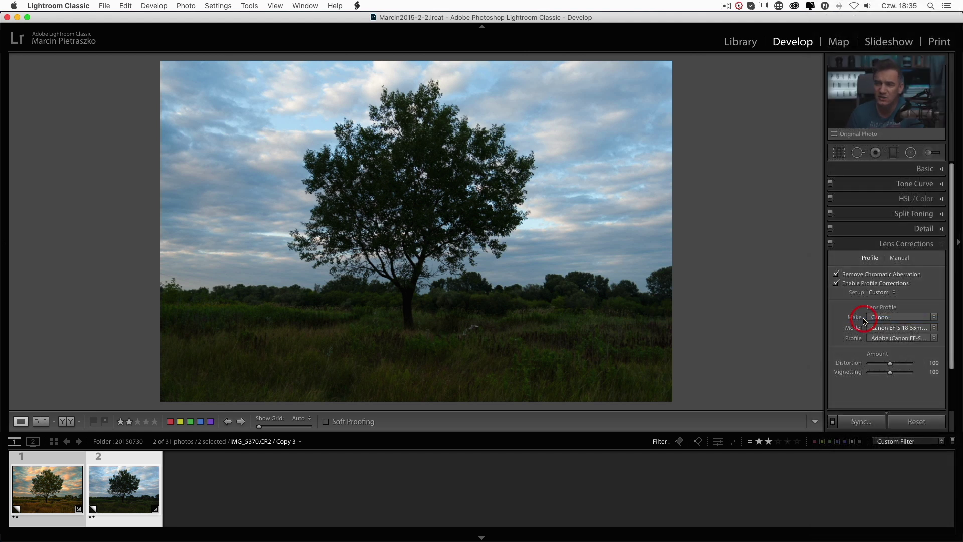
left_click(870, 257)
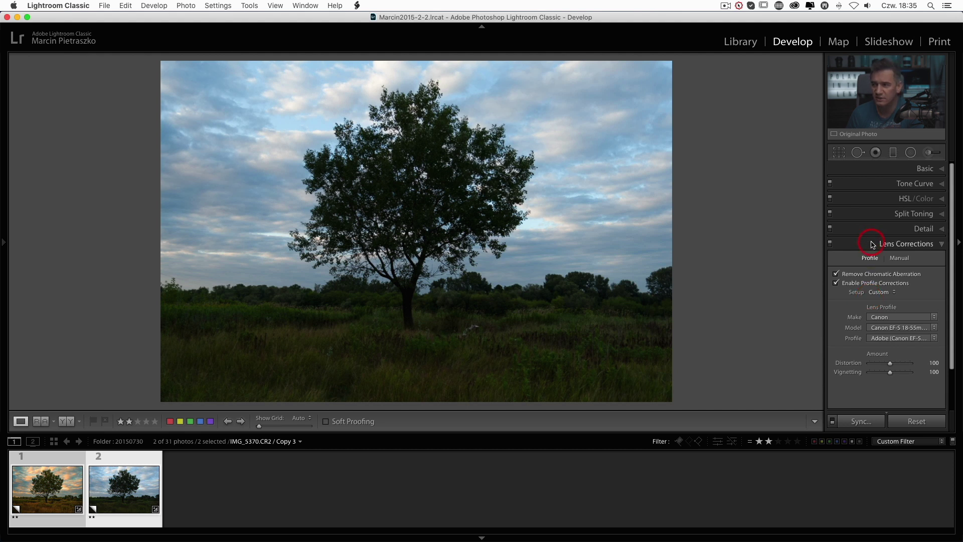
Set Sharpening Amount to 0 and Luminance noise reduction to 20.
left_click(871, 243)
left_click(907, 229)
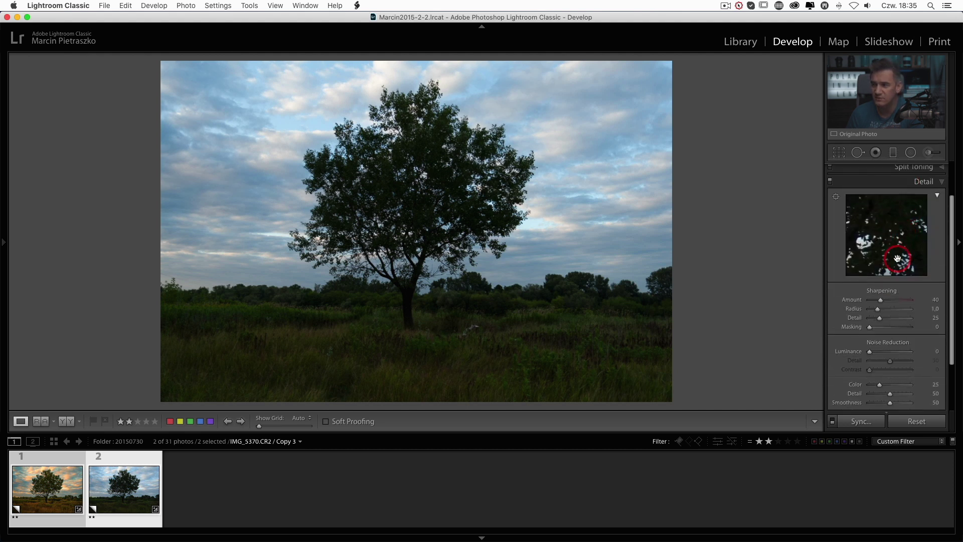
left_click(882, 300)
left_click_drag(880, 303, 862, 301)
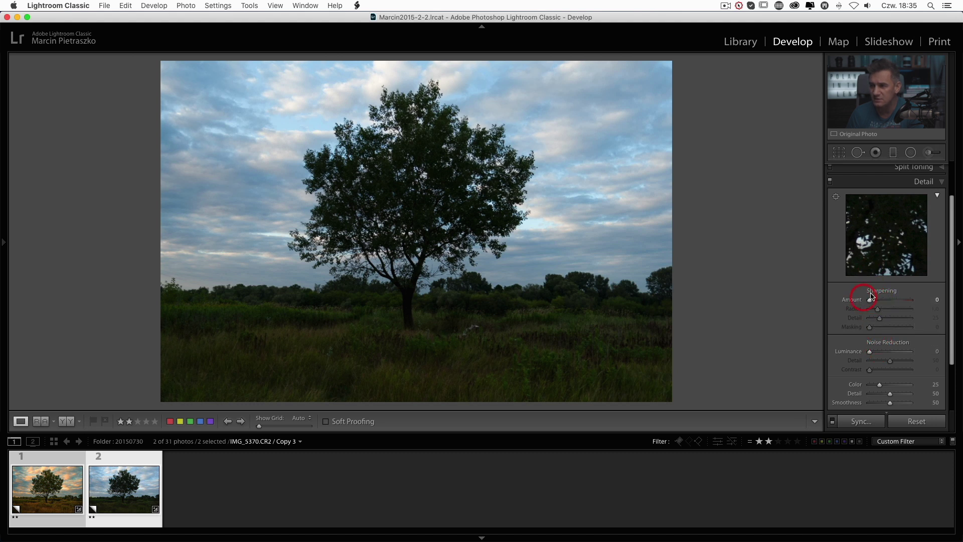
left_click_drag(871, 351, 875, 353)
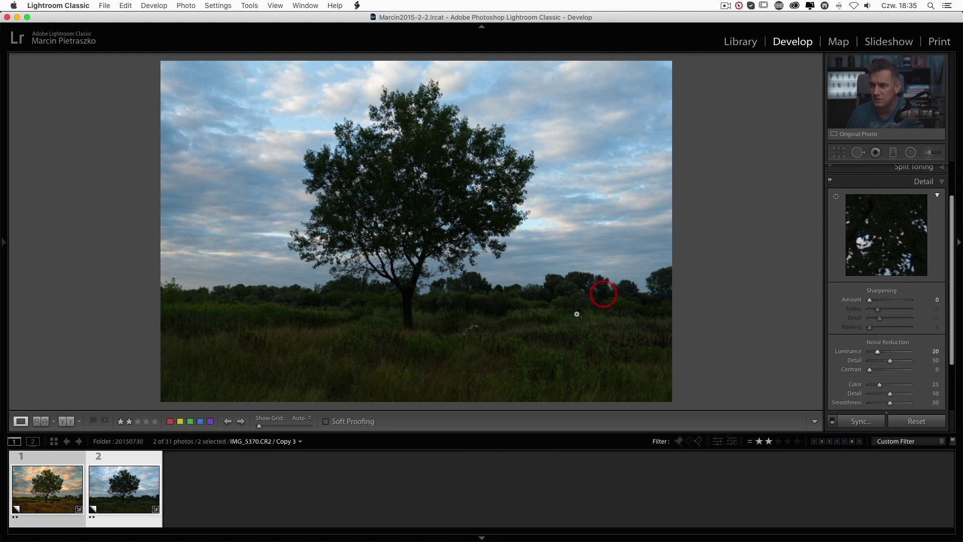
Zoom in to check the grass and tree canopy, then return to the full photo.
left_click(553, 330)
left_click(554, 329)
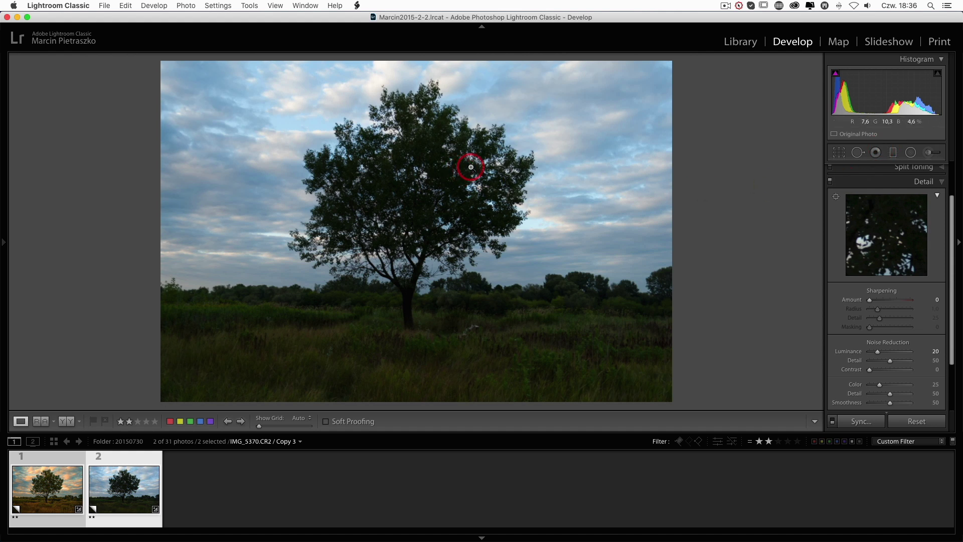
left_click(941, 182)
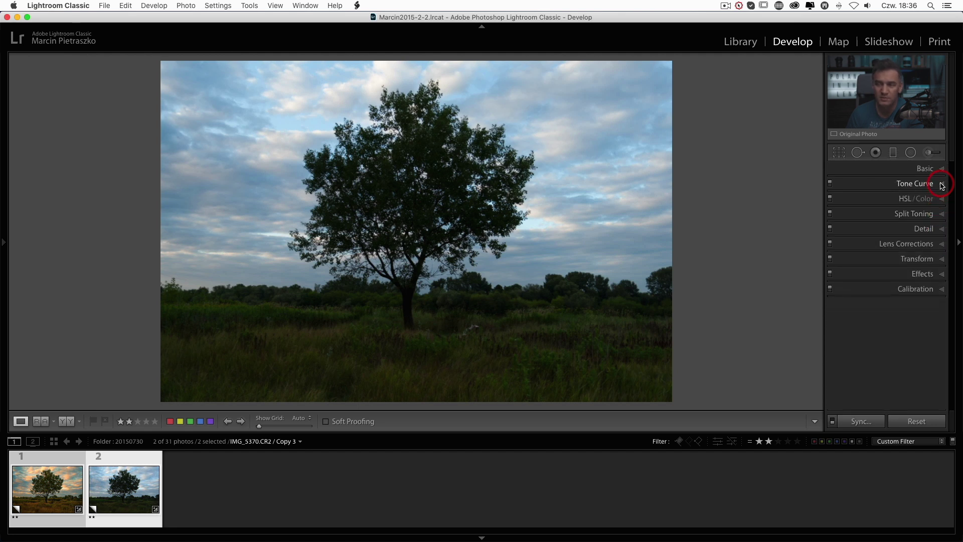
left_click(372, 110)
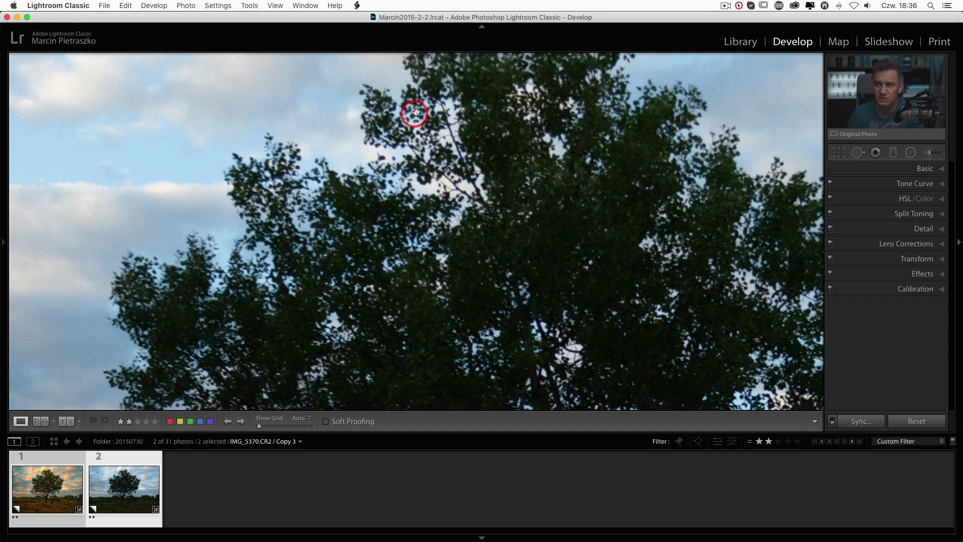
left_click(419, 156)
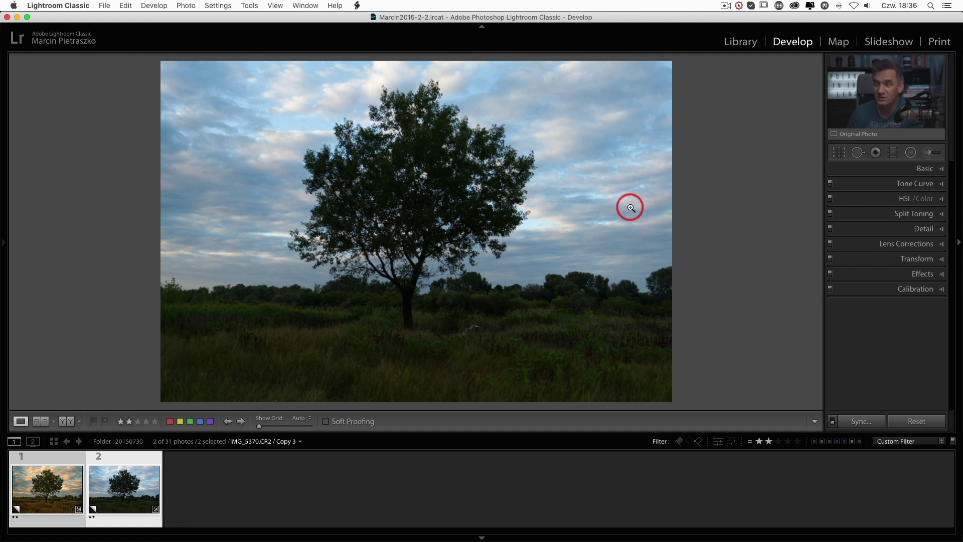
Set Shadows to +70, Highlights to -45 and Exposure to +0.30.
left_click(925, 174)
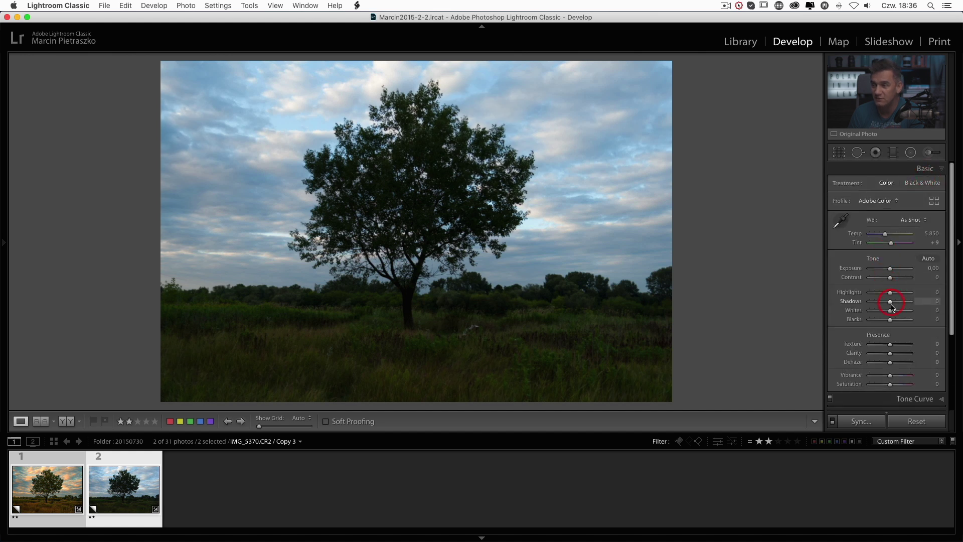
left_click_drag(890, 301, 905, 301)
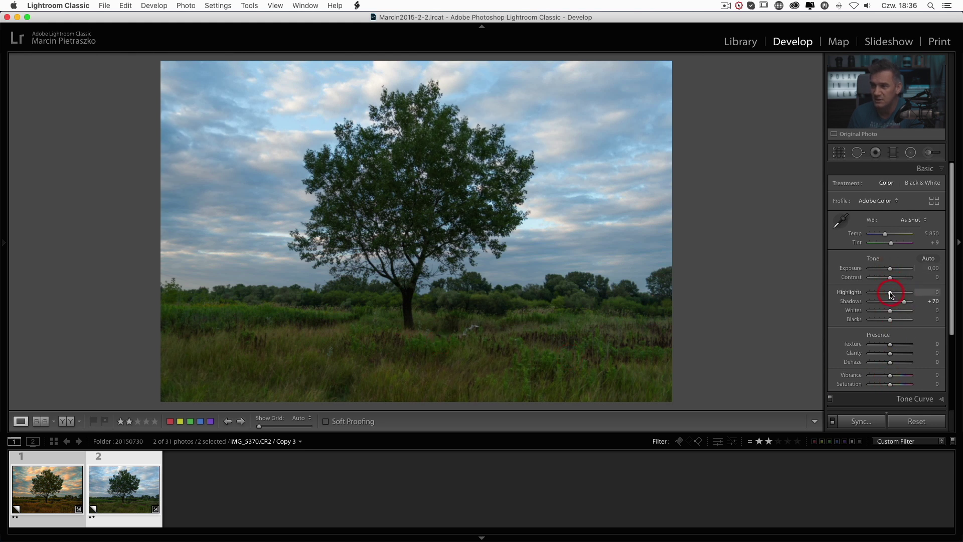
left_click_drag(891, 294, 878, 295)
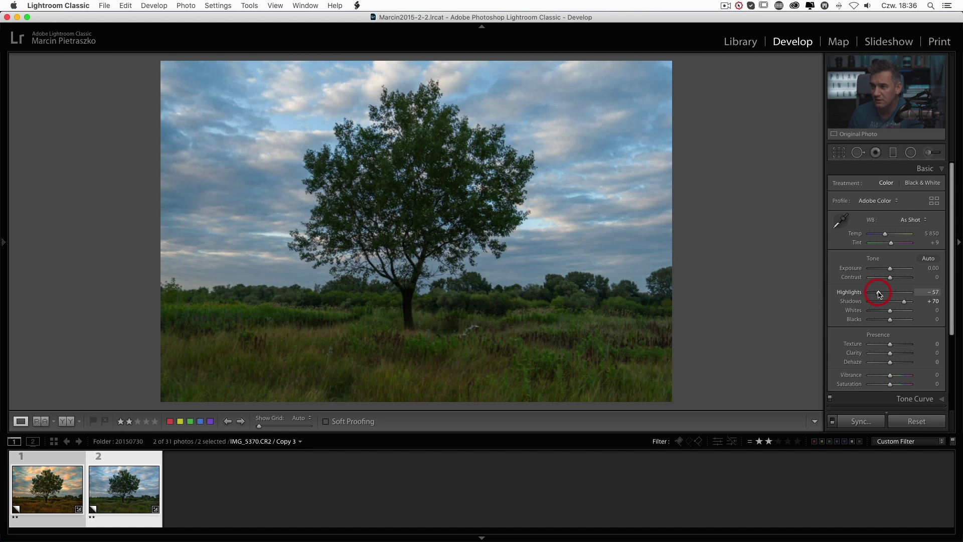
left_click_drag(880, 295, 892, 273)
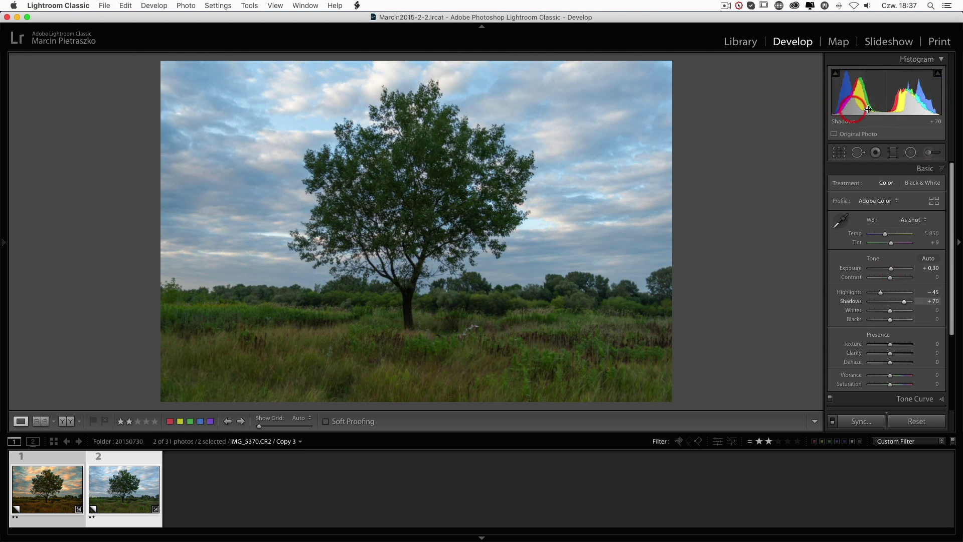
Warm the white balance Temp to 6250 and add +25 Vibrance.
left_click(929, 233)
type("6250")
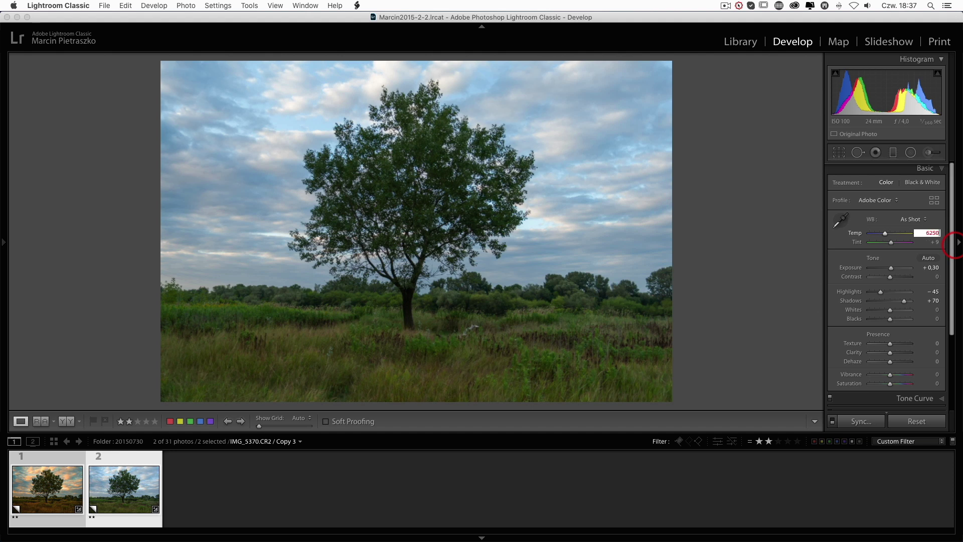
key("Return")
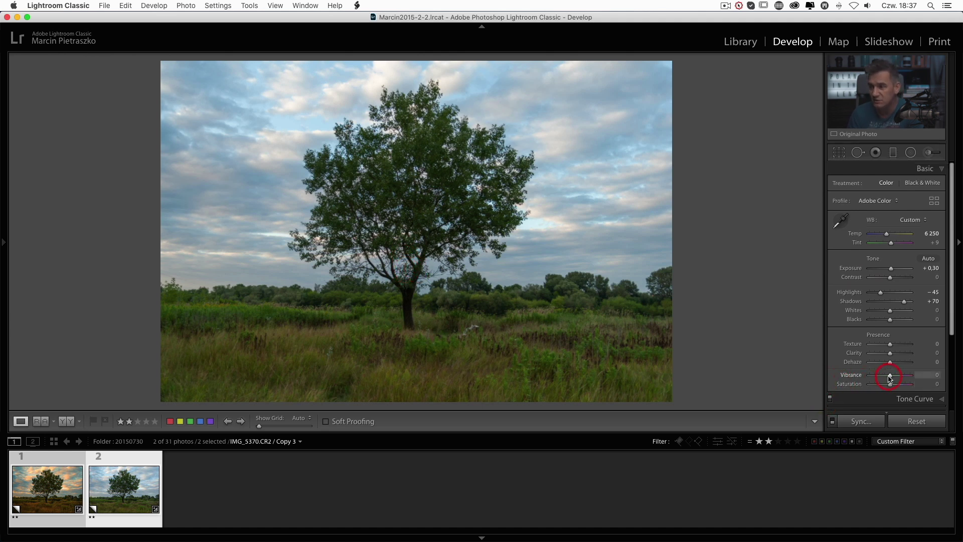
left_click_drag(895, 377, 897, 377)
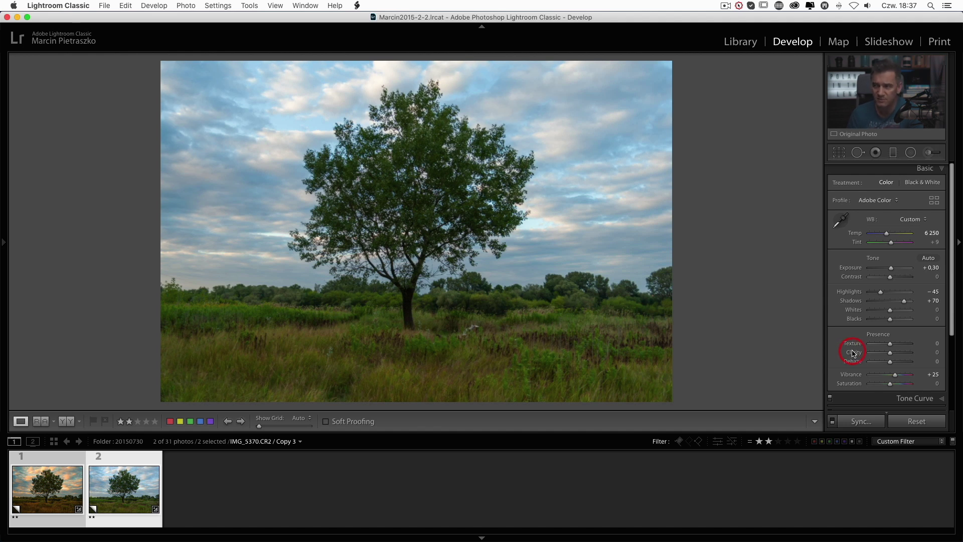
scroll(861, 352, "down", 2)
Shift Yellow hue to -40 and Green to -33, and raise Orange and Yellow saturation to +34 and +46.
scroll(863, 351, "down", 2)
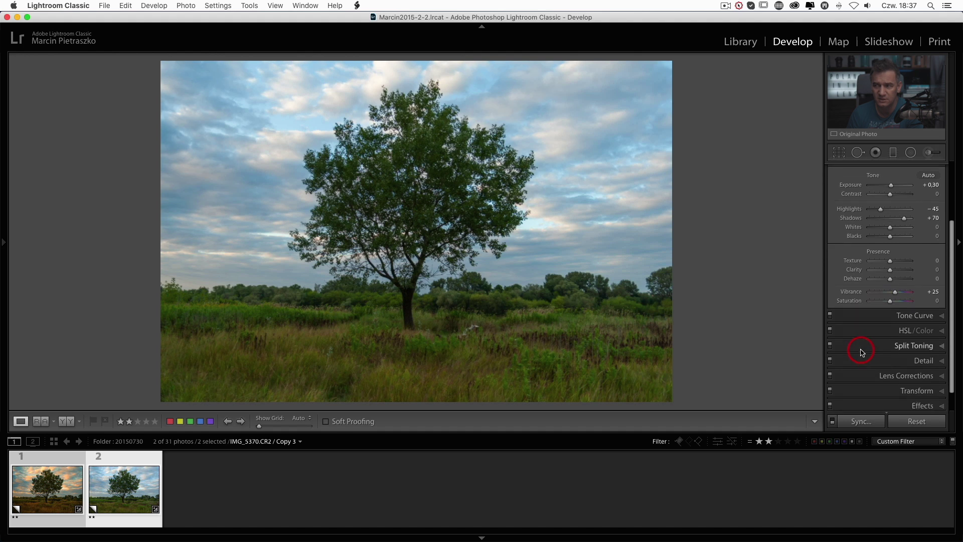
scroll(868, 350, "down", 1)
left_click(903, 308)
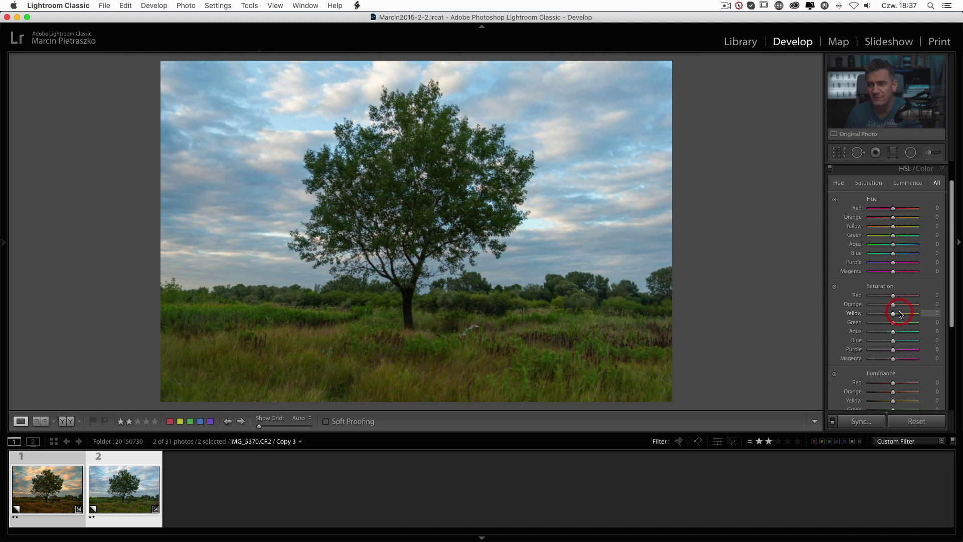
left_click_drag(895, 236, 894, 239)
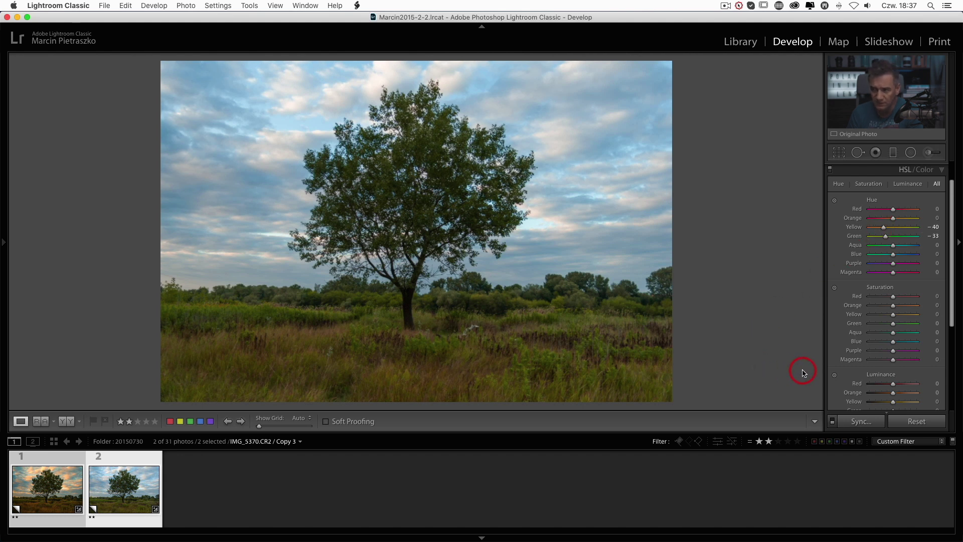
left_click_drag(894, 315, 899, 313)
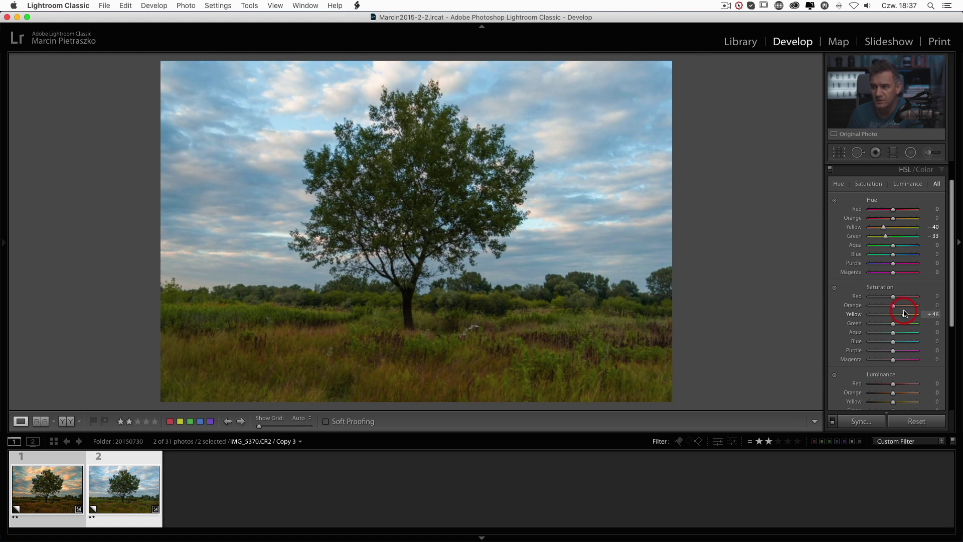
left_click_drag(905, 313, 901, 310)
left_click(546, 390)
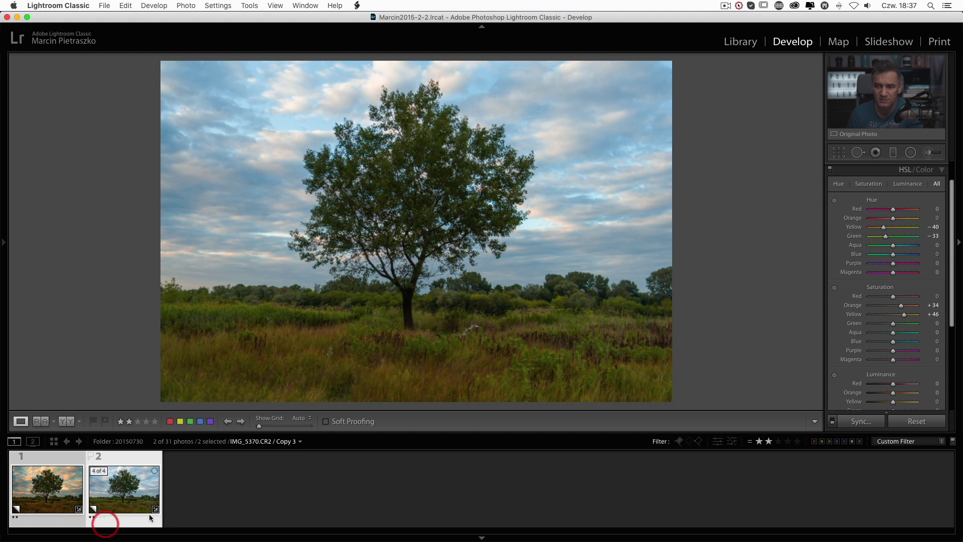
Create virtual copies of the selected filmstrip photos.
right_click(123, 505)
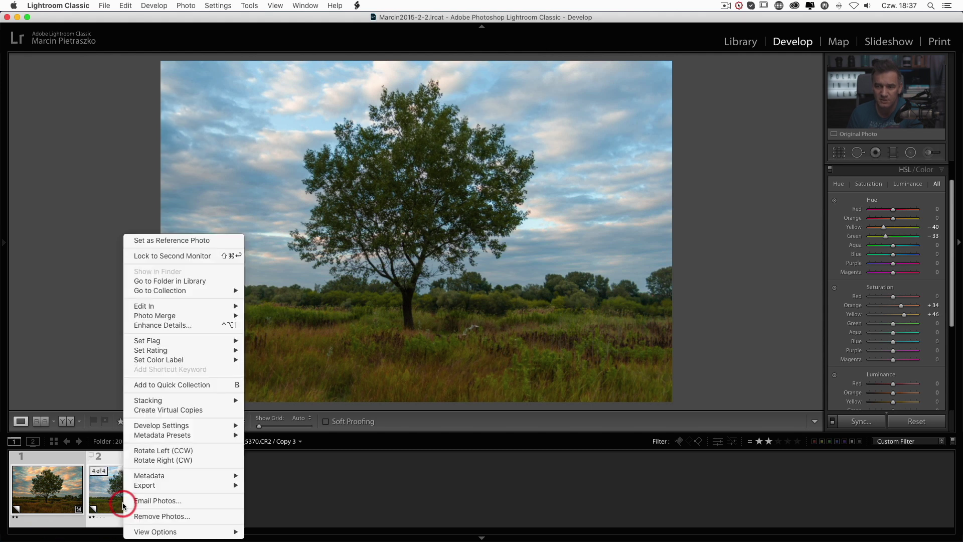
left_click(185, 415)
left_click(194, 486)
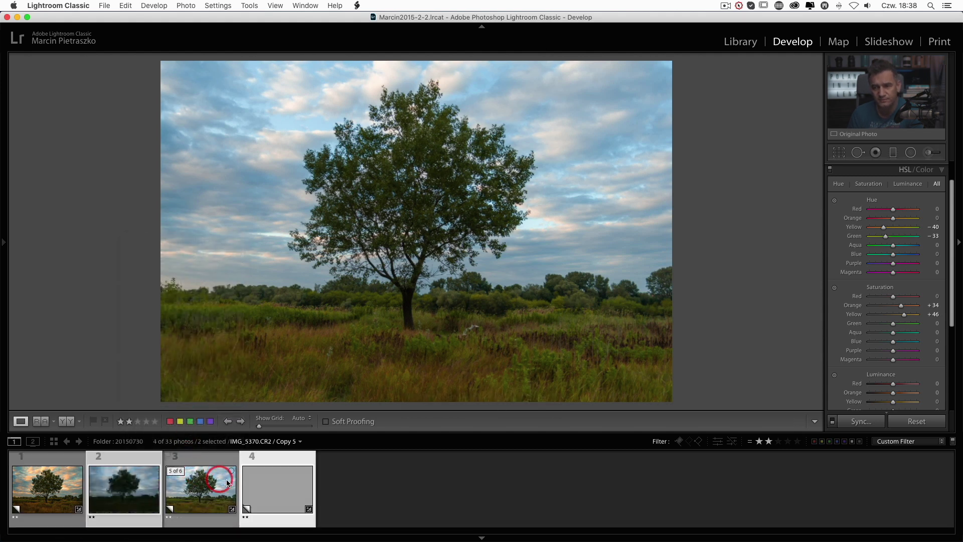
left_click(271, 487)
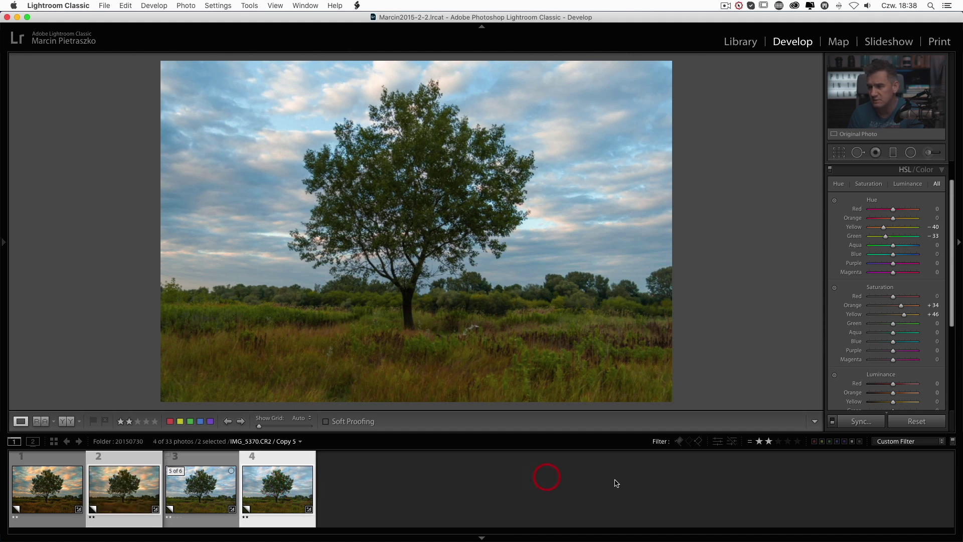
Reset the HSL adjustments on copy 4, then return to copy 3.
left_click(916, 421)
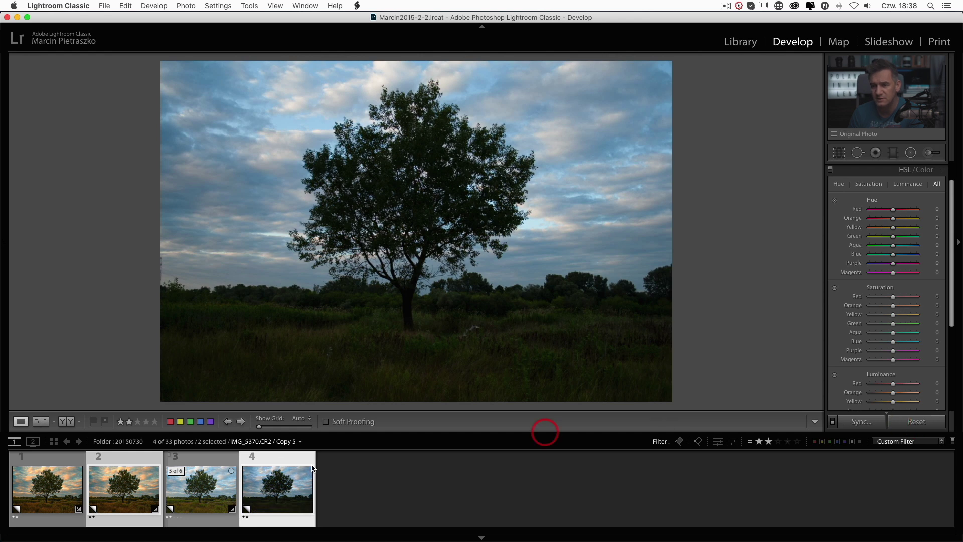
left_click(216, 508)
left_click(247, 507)
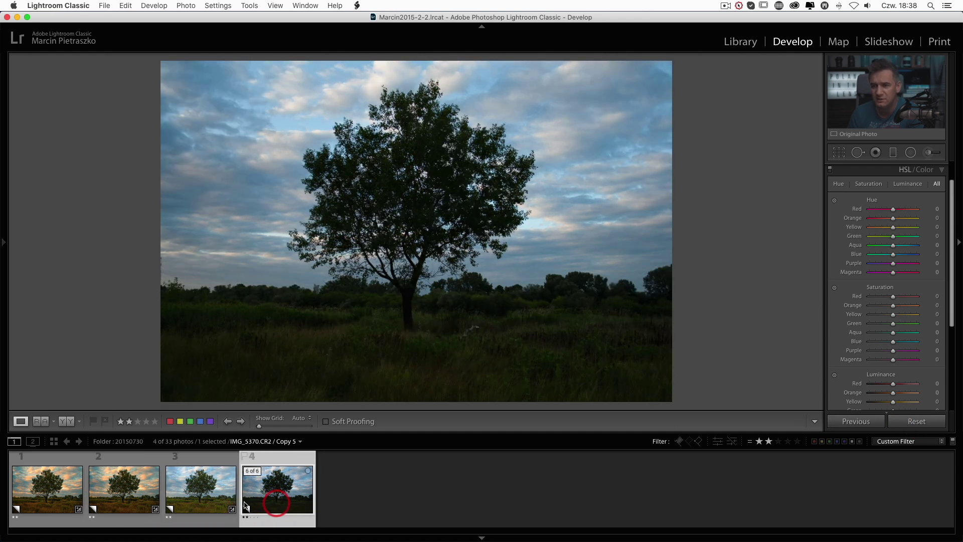
left_click(199, 502)
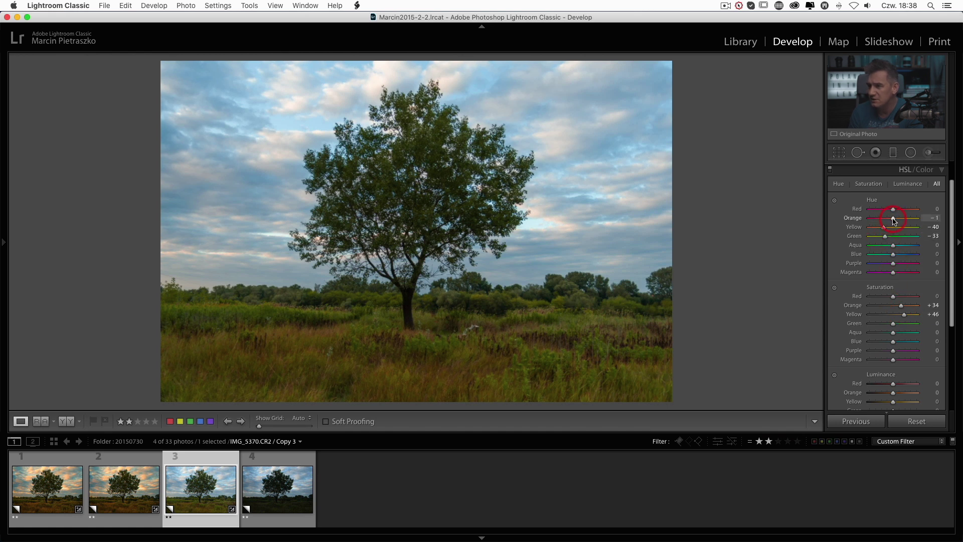
Set Orange hue to -42 and raise Orange and Yellow luminance to +47 and +25.
left_click_drag(882, 220, 885, 221)
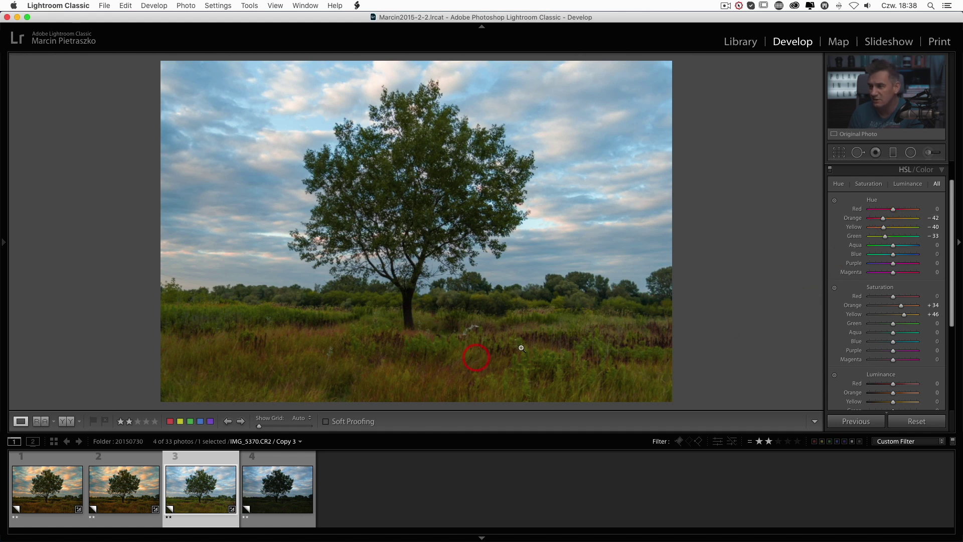
scroll(832, 382, "down", 3)
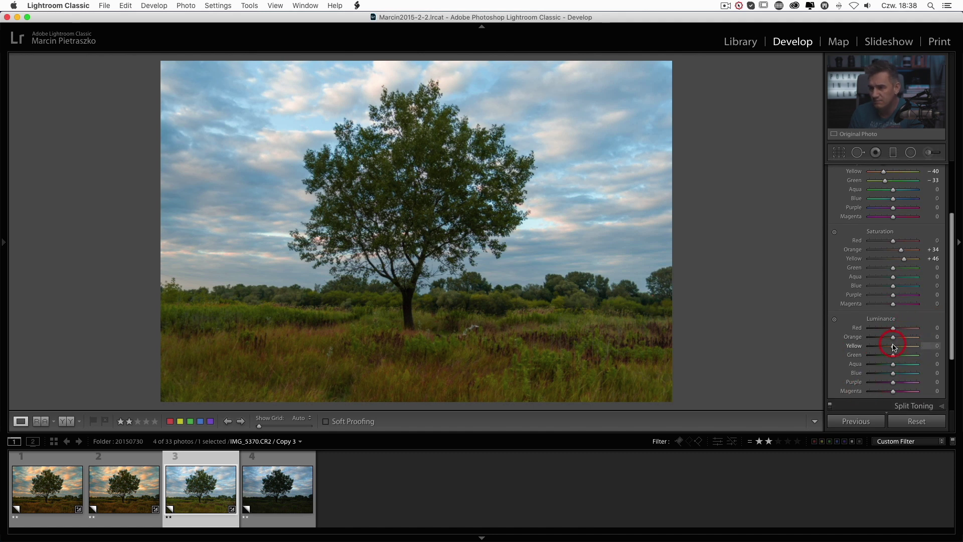
left_click_drag(893, 336, 906, 337)
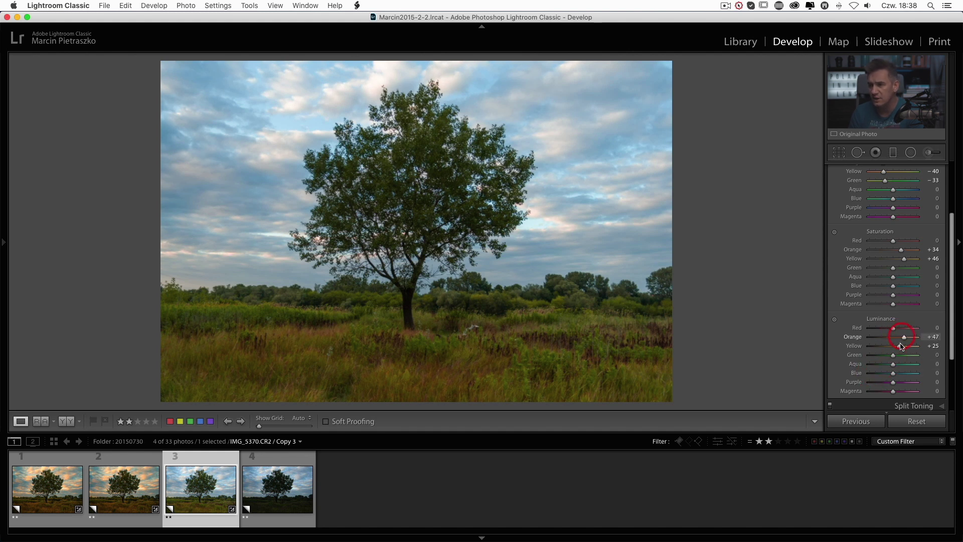
left_click(894, 374)
scroll(895, 379, "down", 5)
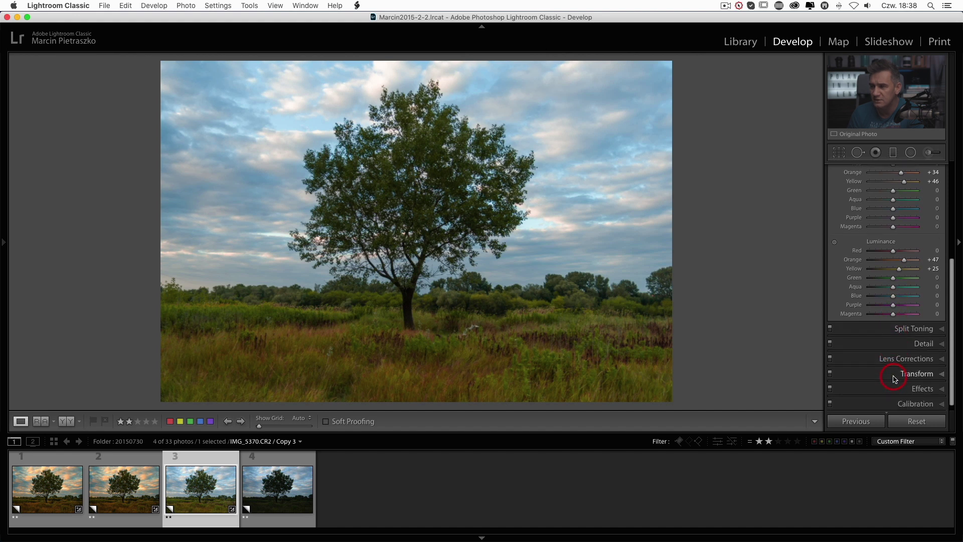
scroll(896, 379, "up", 10)
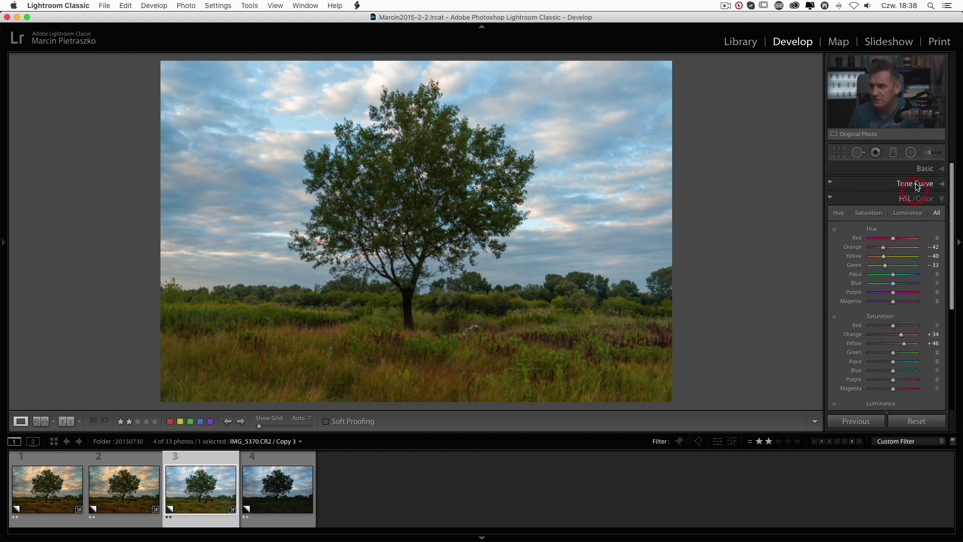
Raise Exposure to +0.50 and pull Highlights down to -60.
left_click(923, 169)
left_click(890, 271)
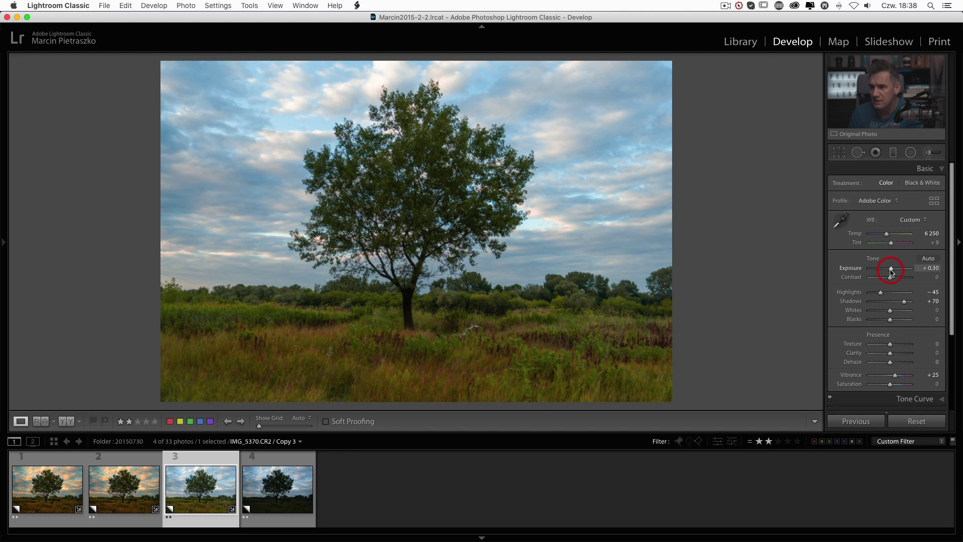
left_click_drag(891, 271, 893, 272)
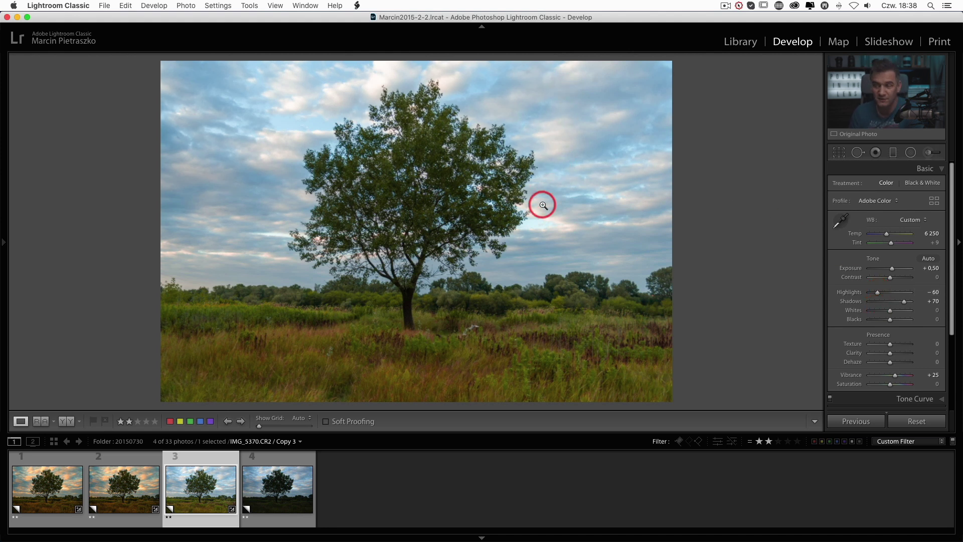
scroll(874, 351, "down", 1)
scroll(874, 346, "down", 1)
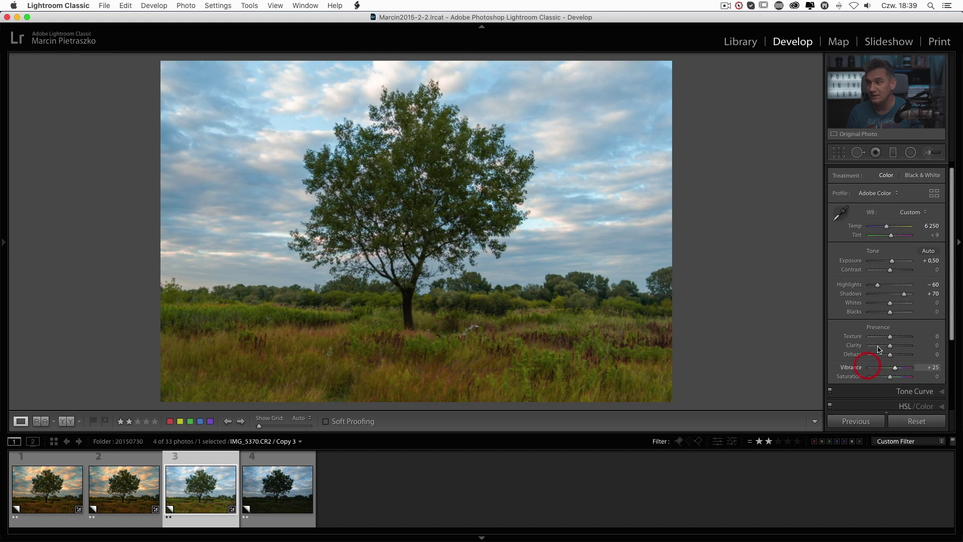
Draw a graduated filter down over the sky, reset its effects and shift its pin left.
left_click(893, 152)
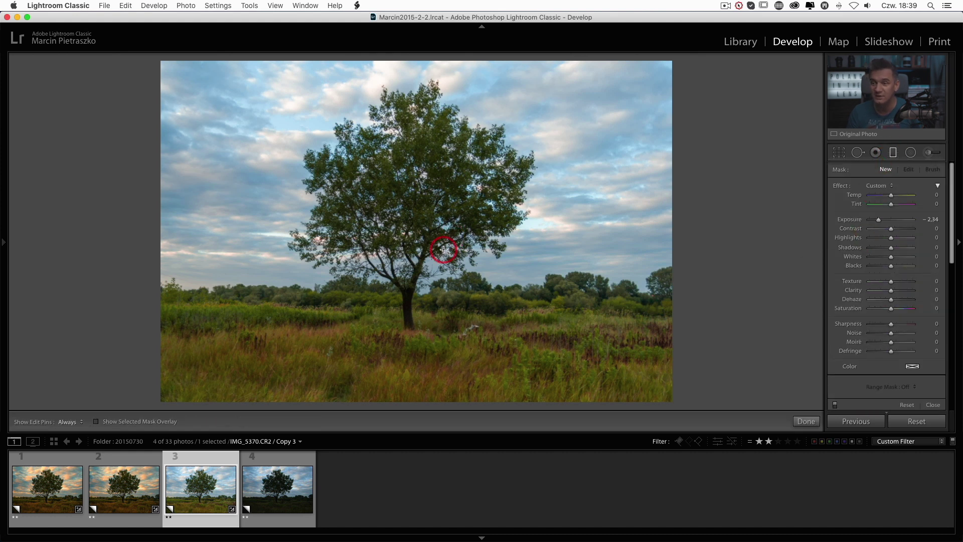
left_click_drag(452, 201, 450, 388)
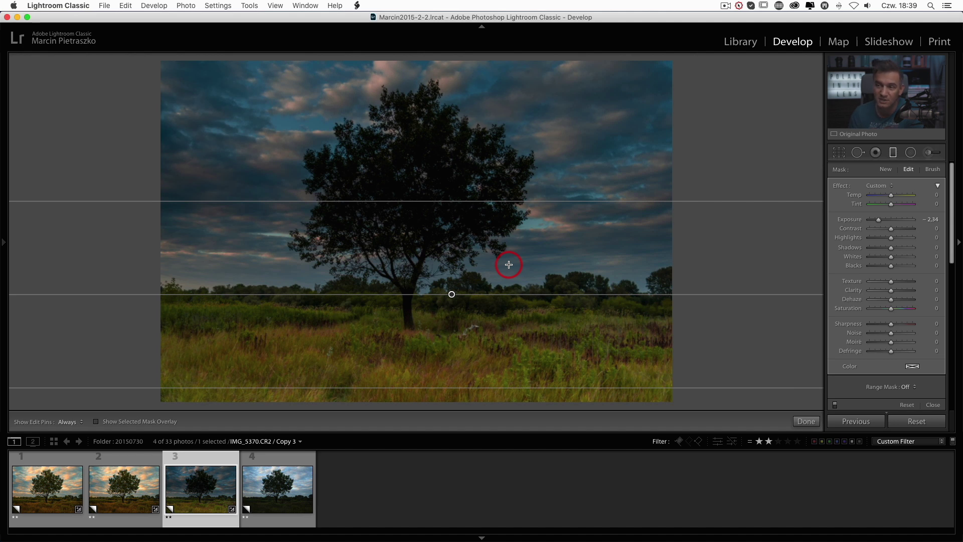
double_click(842, 187)
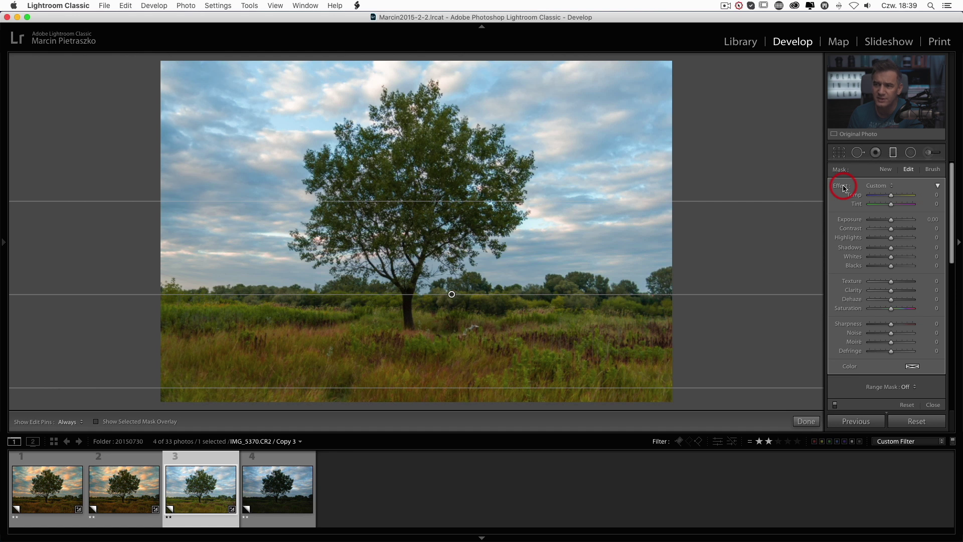
left_click_drag(450, 294, 423, 295)
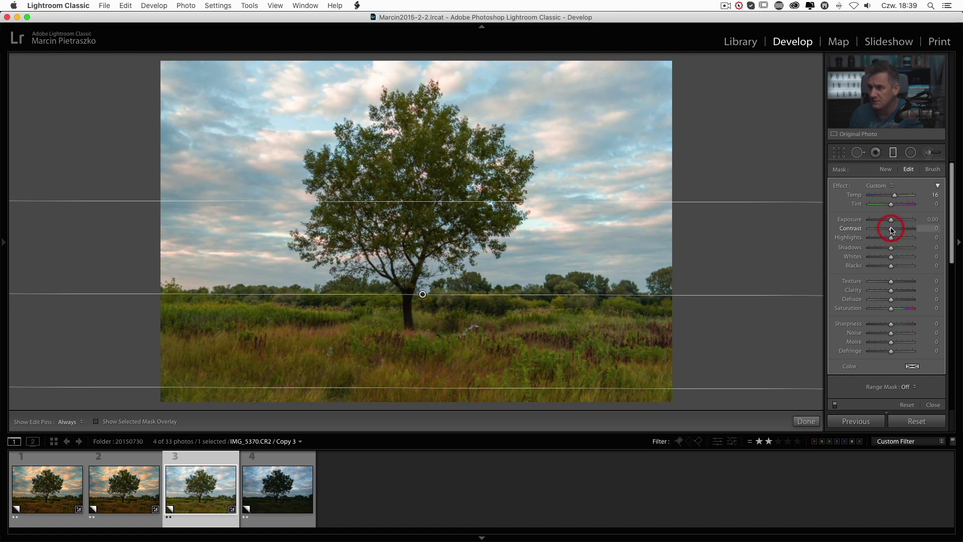
Set the sky filter's Highlights to -35 and Saturation to 40.
left_click_drag(889, 240, 883, 239)
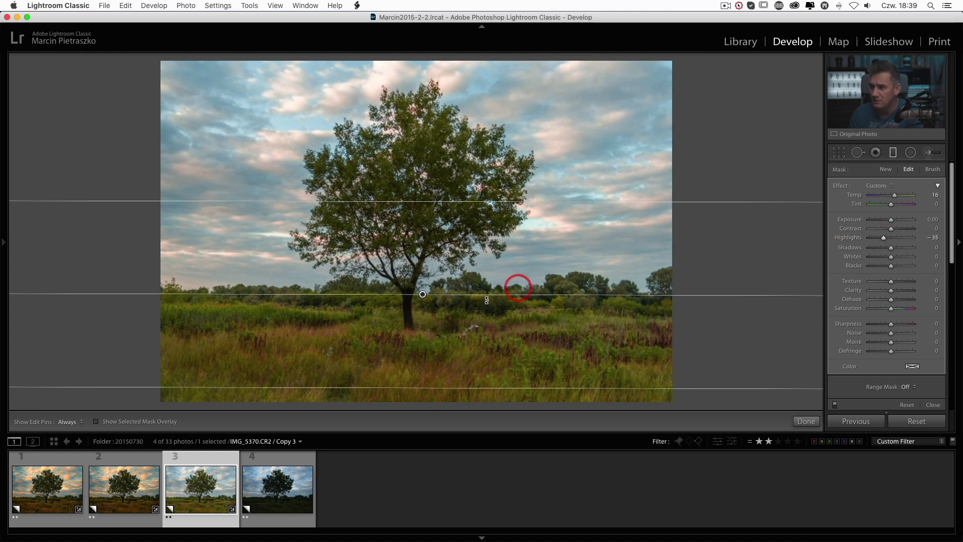
scroll(902, 381, "down", 2)
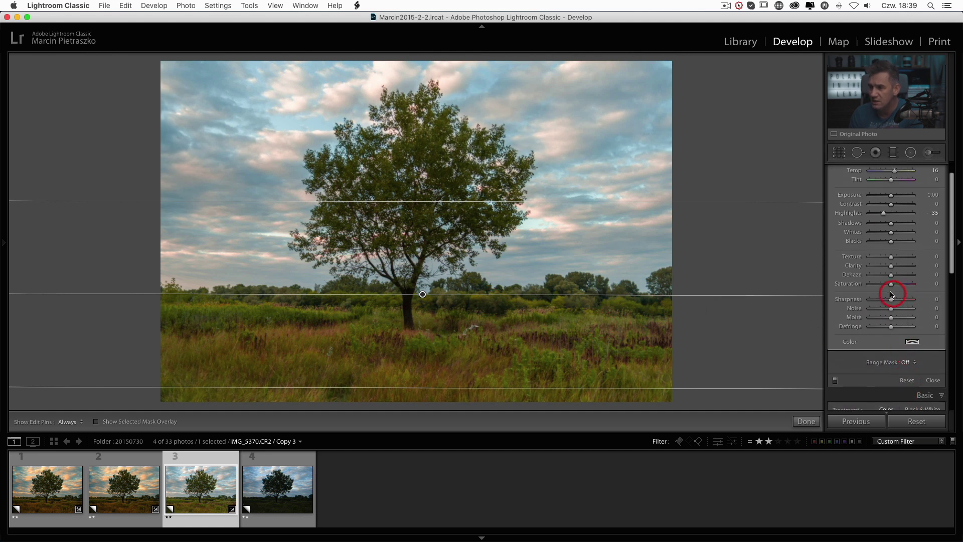
left_click_drag(891, 284, 903, 284)
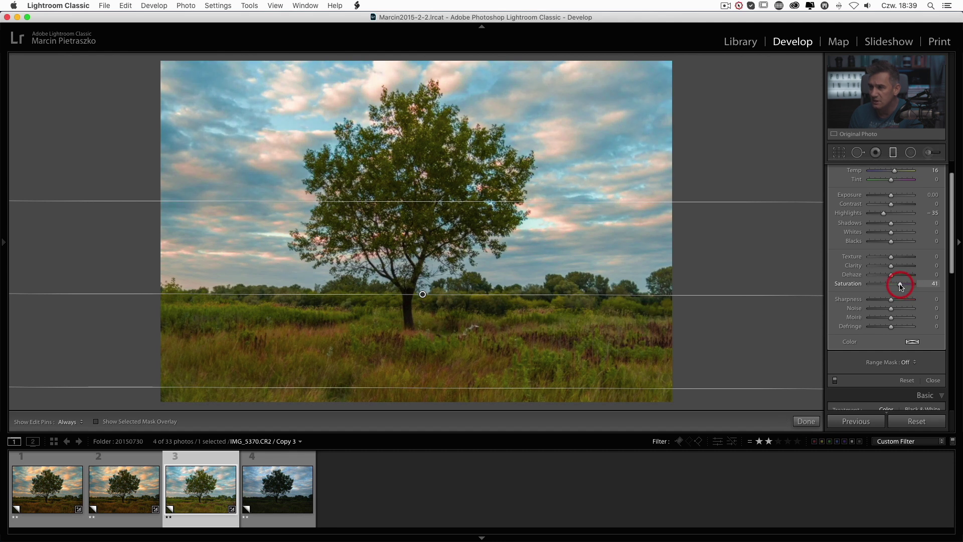
left_click_drag(900, 284, 899, 285)
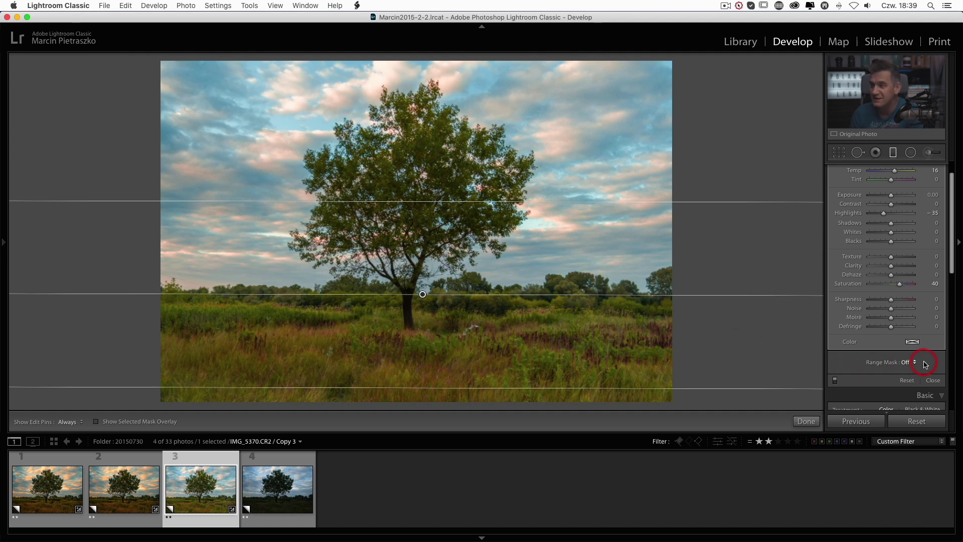
Apply a Luminance range mask (68/100) to the sky filter, preview it, and set Clarity to 31.
left_click(906, 362)
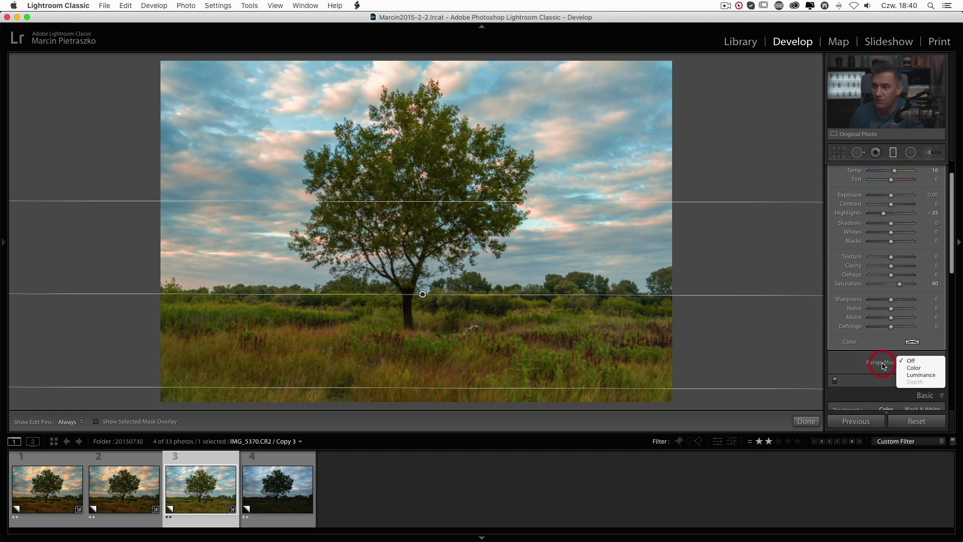
left_click(910, 375)
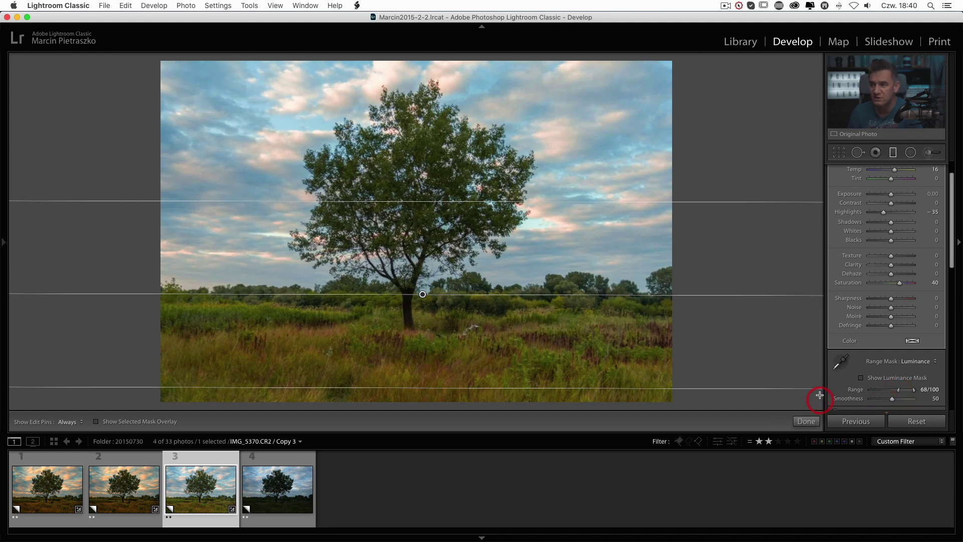
left_click(861, 378)
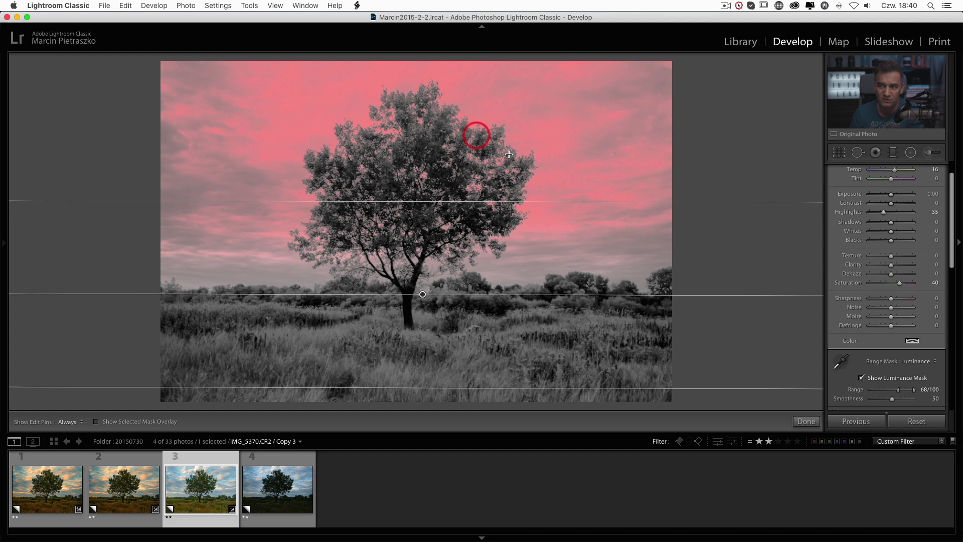
left_click(861, 377)
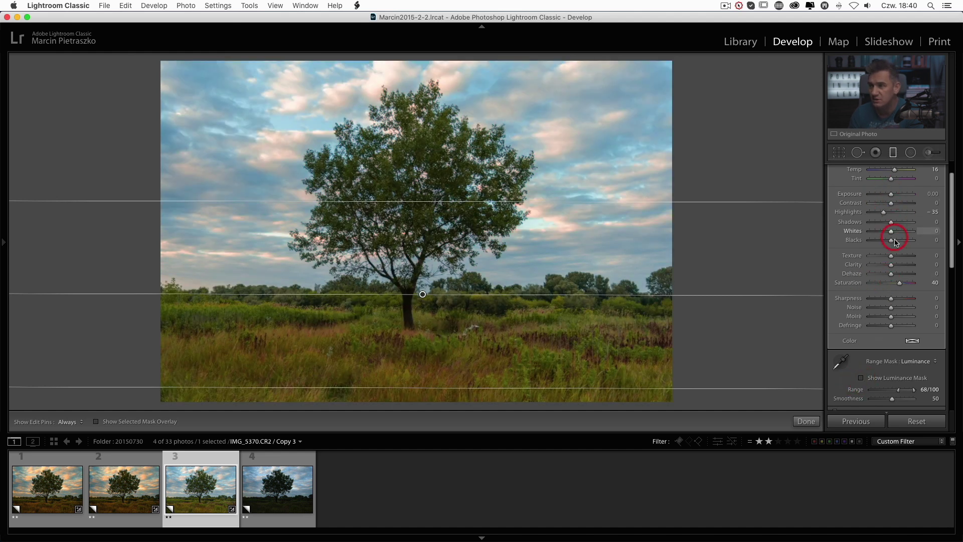
left_click_drag(890, 266, 897, 265)
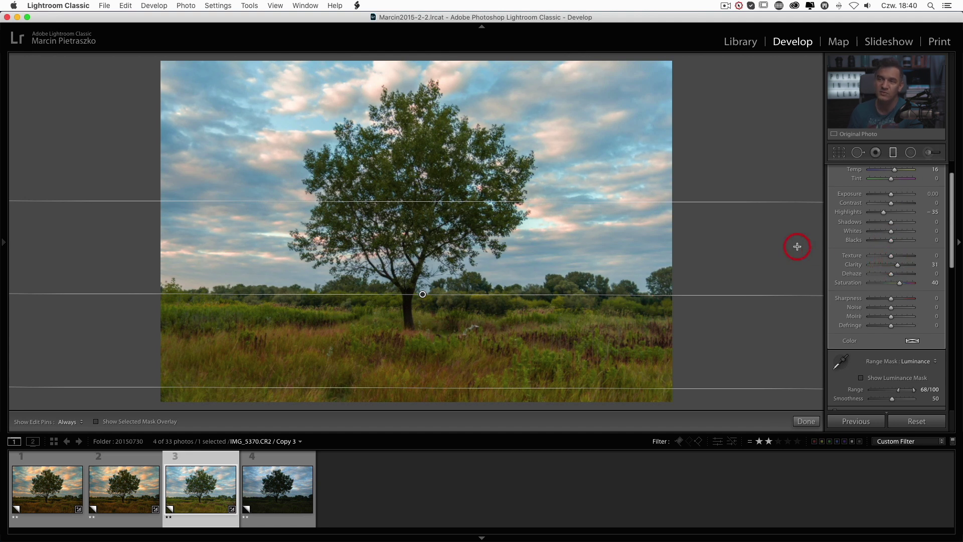
Give the sky filter a warm colour tint.
scroll(860, 221, "up", 2)
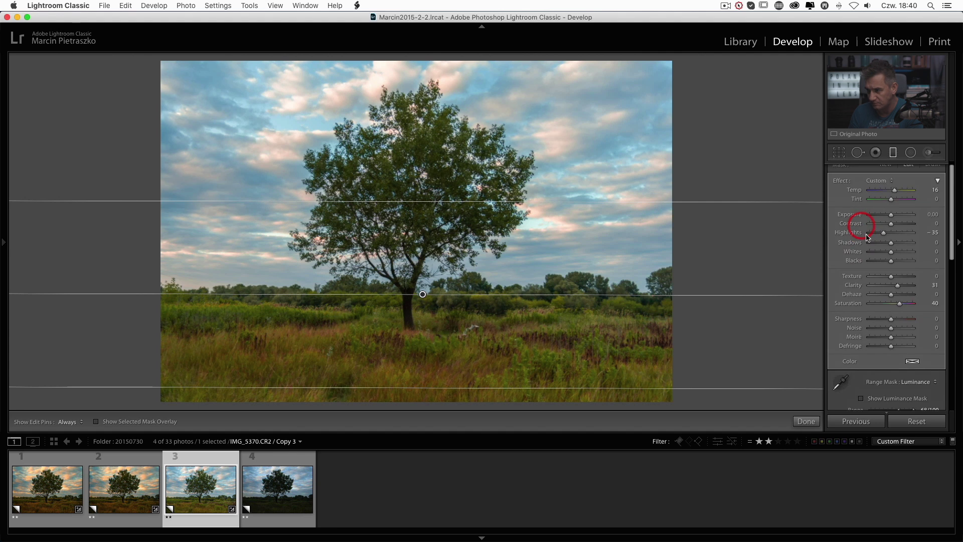
left_click(912, 366)
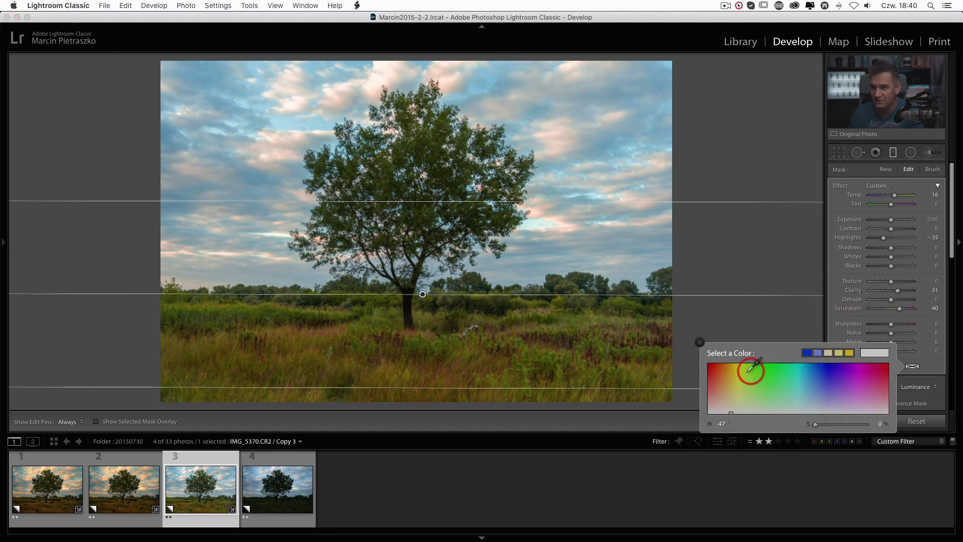
left_click_drag(726, 401, 724, 375)
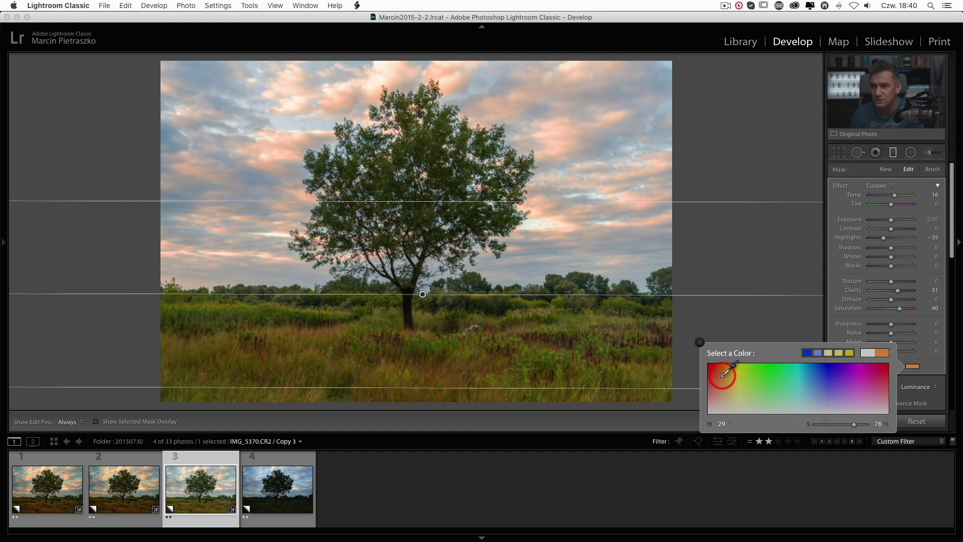
left_click(704, 344)
left_click(701, 342)
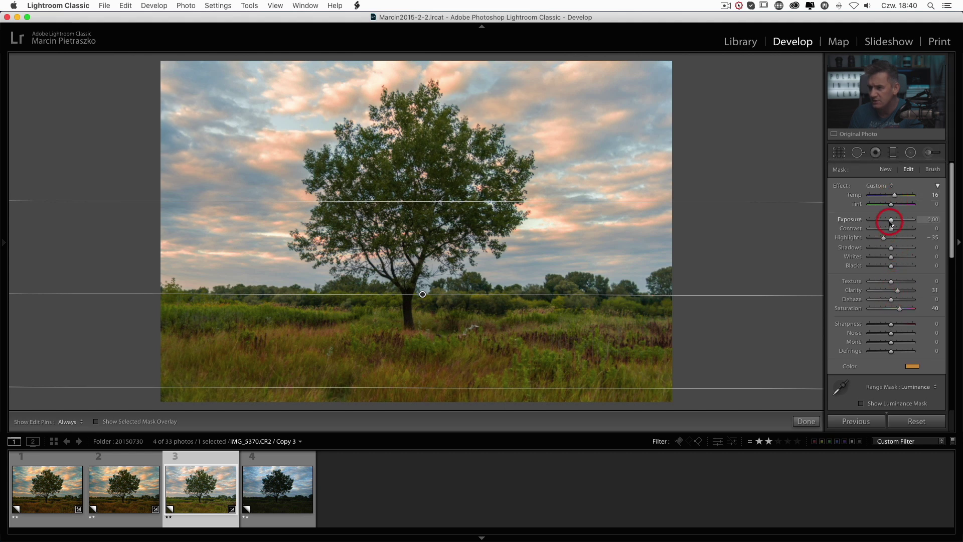
Set the sky filter's Exposure to -0.38 and Saturation to 29.
left_click_drag(889, 220, 887, 221)
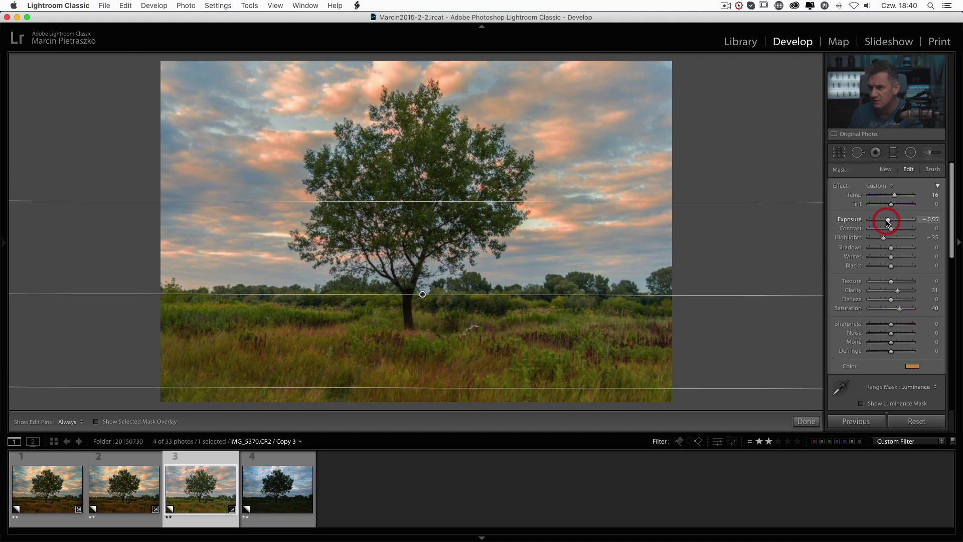
left_click_drag(888, 221, 889, 221)
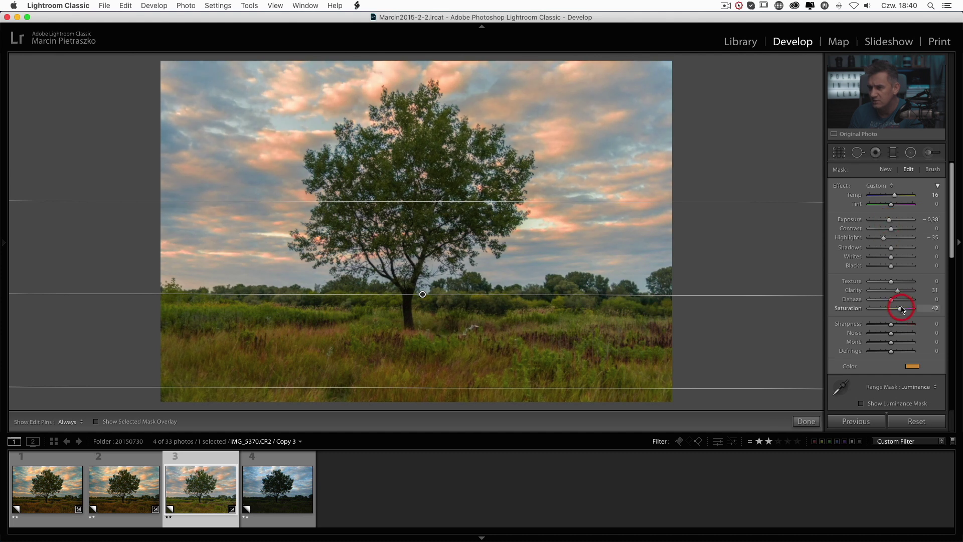
left_click_drag(904, 309, 900, 309)
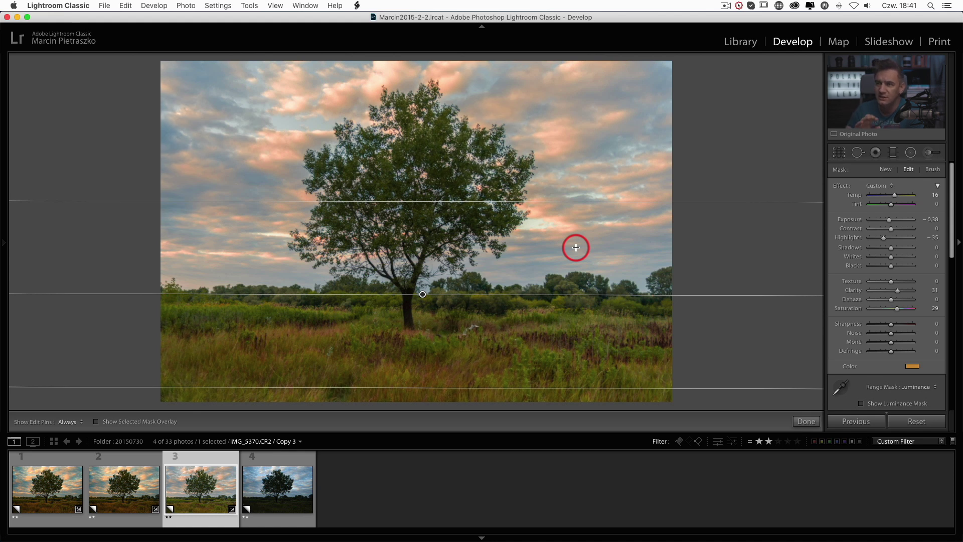
Give the sky graduated filter a warm orange colour tint so the clouds glow peach.
left_click(910, 392)
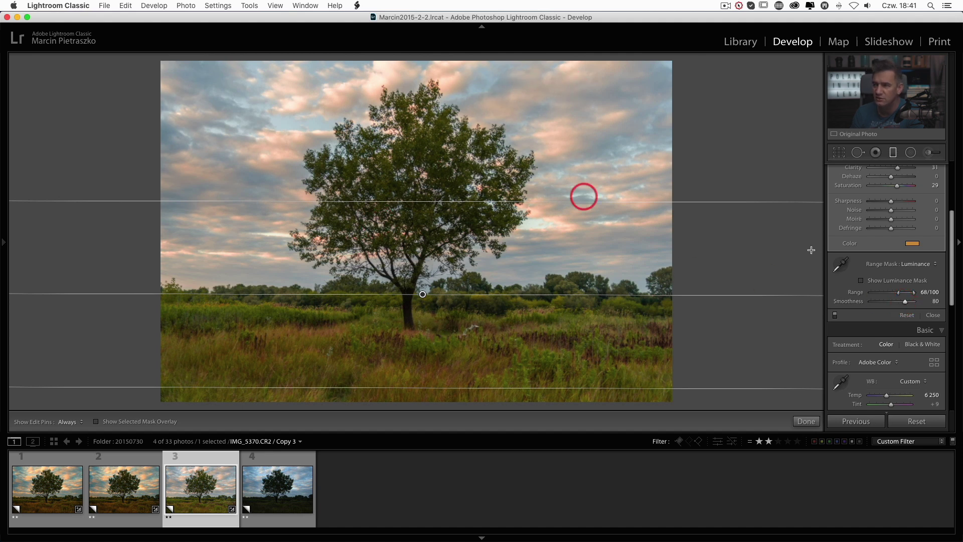
left_click(912, 244)
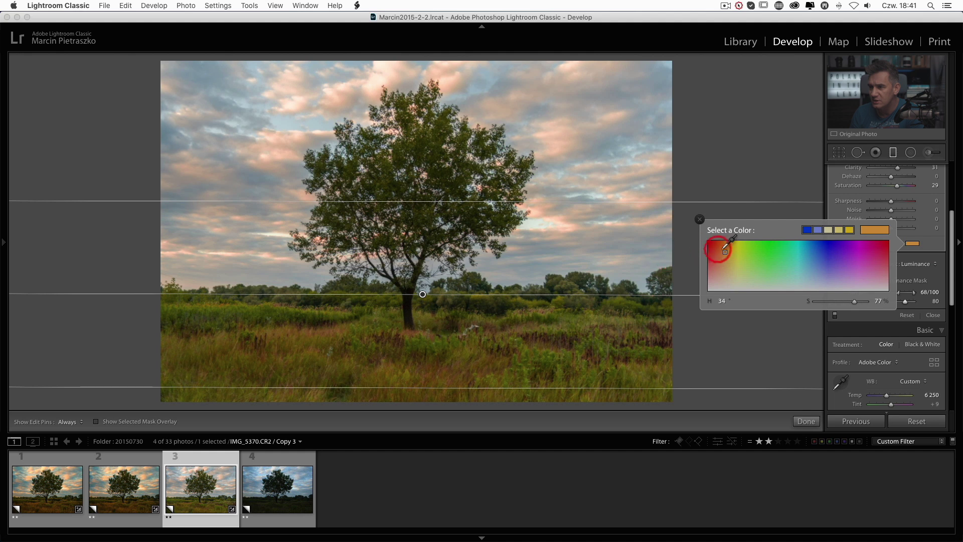
left_click_drag(726, 251, 724, 246)
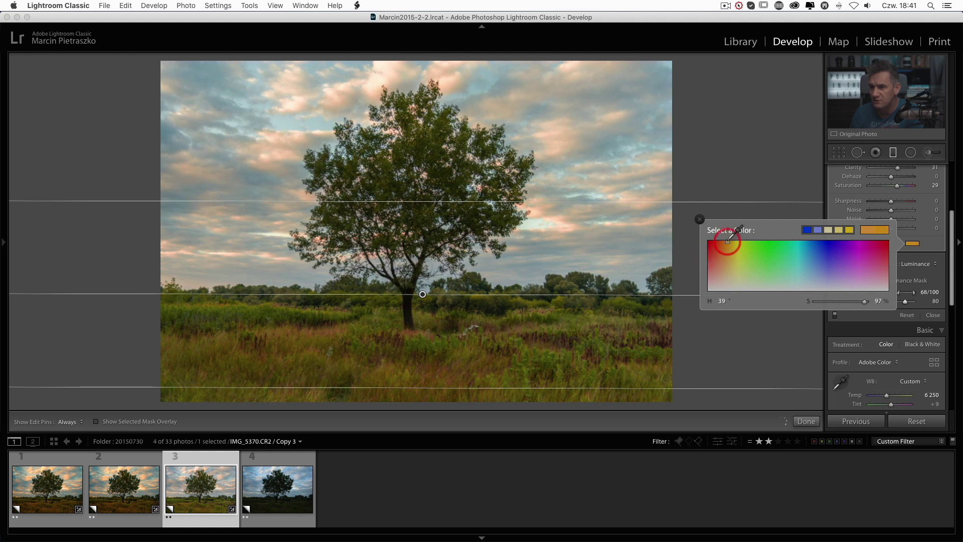
mouse_move(724, 246)
left_mouse_down()
mouse_move(732, 246)
mouse_move(720, 249)
left_mouse_up()
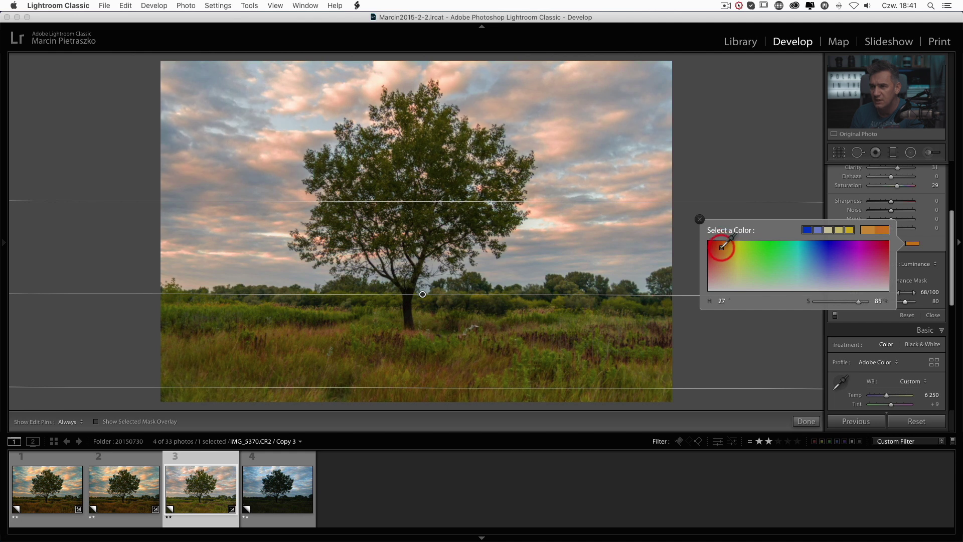
mouse_move(721, 249)
left_mouse_down()
mouse_move(713, 260)
mouse_move(712, 250)
left_mouse_up()
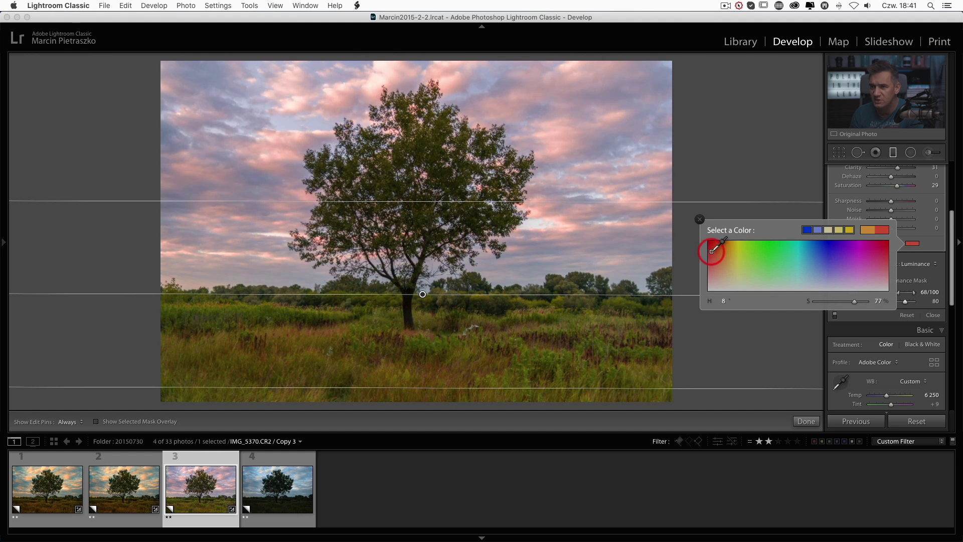
mouse_move(712, 251)
left_mouse_down()
mouse_move(730, 267)
mouse_move(723, 240)
left_mouse_up()
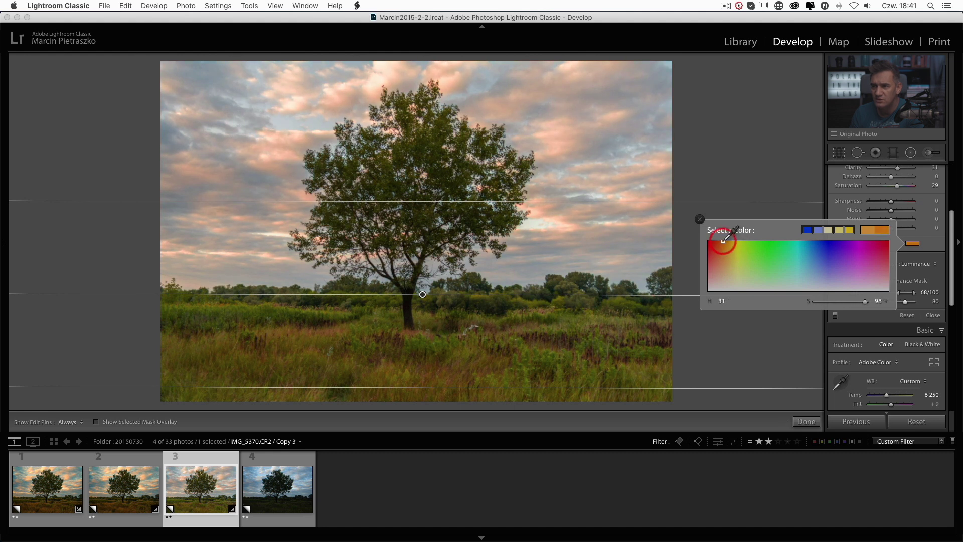
left_click(700, 219)
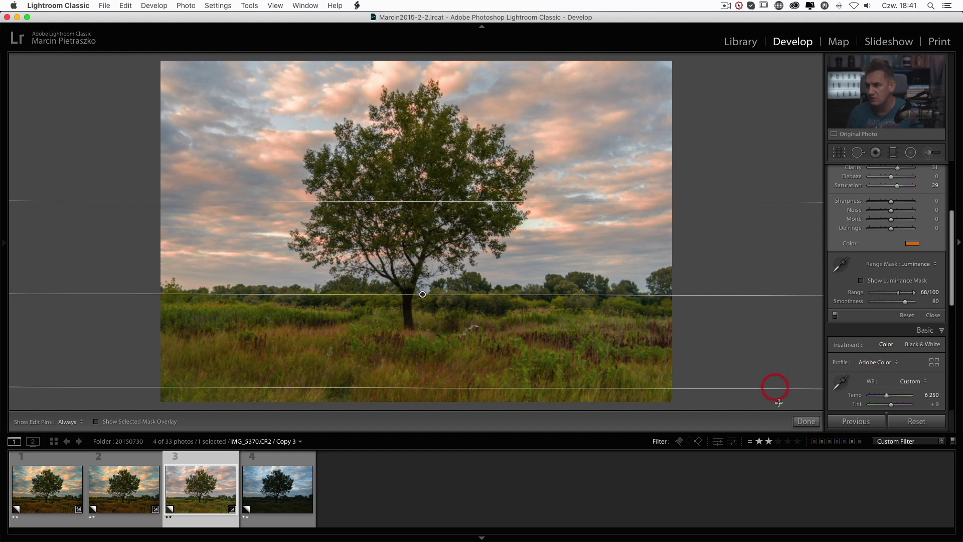
Draw a new graduated filter over the foreground with exposure 0, temperature +13, shadows −23, saturation +18.
left_click(928, 157)
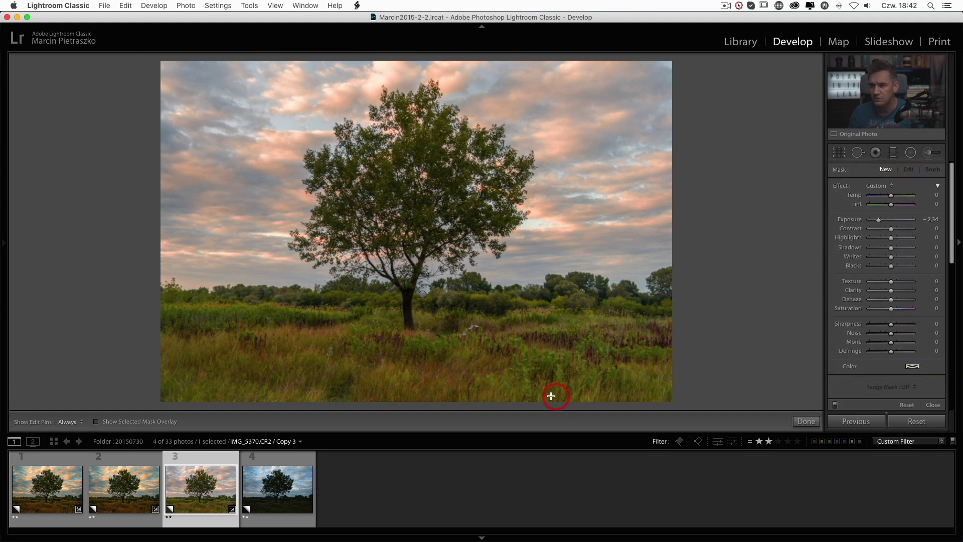
left_click_drag(501, 379, 526, 243)
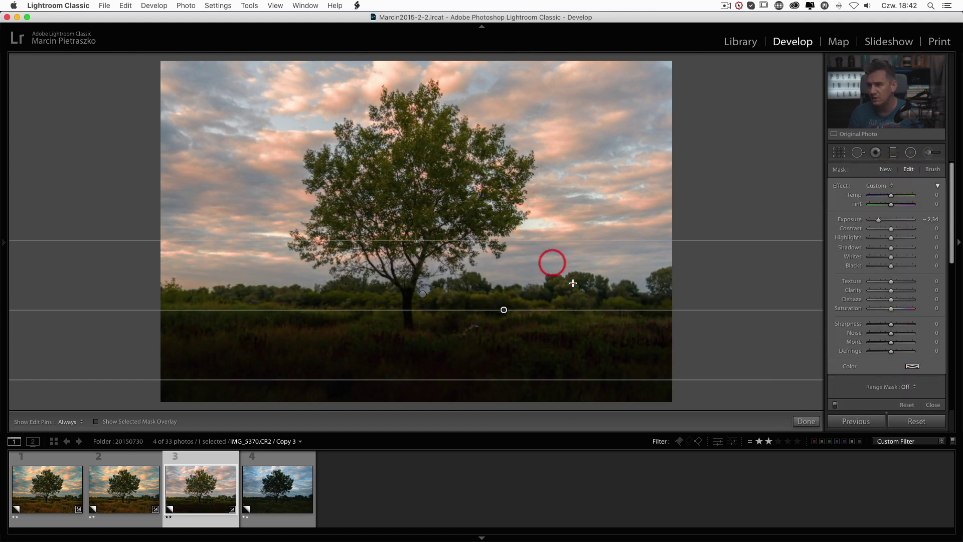
double_click(840, 187)
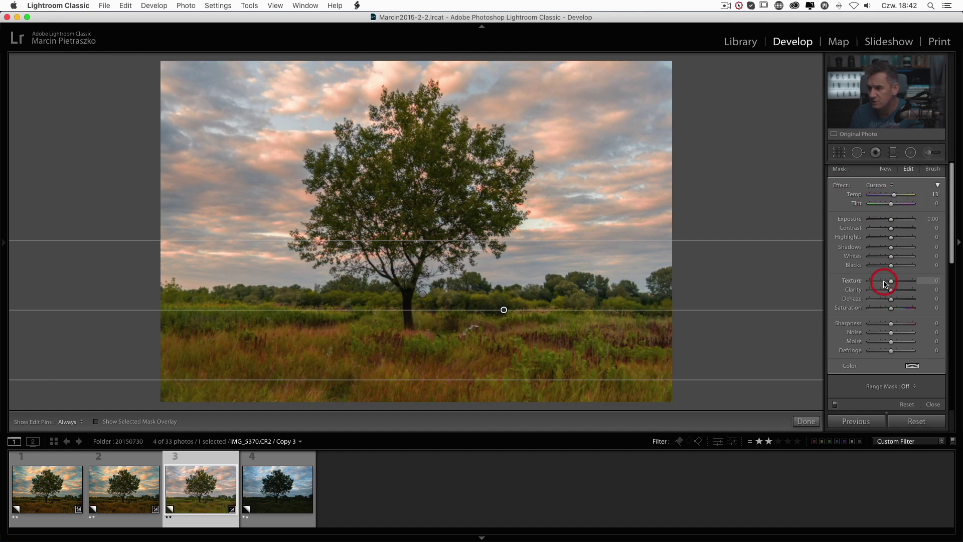
left_click_drag(889, 248, 883, 249)
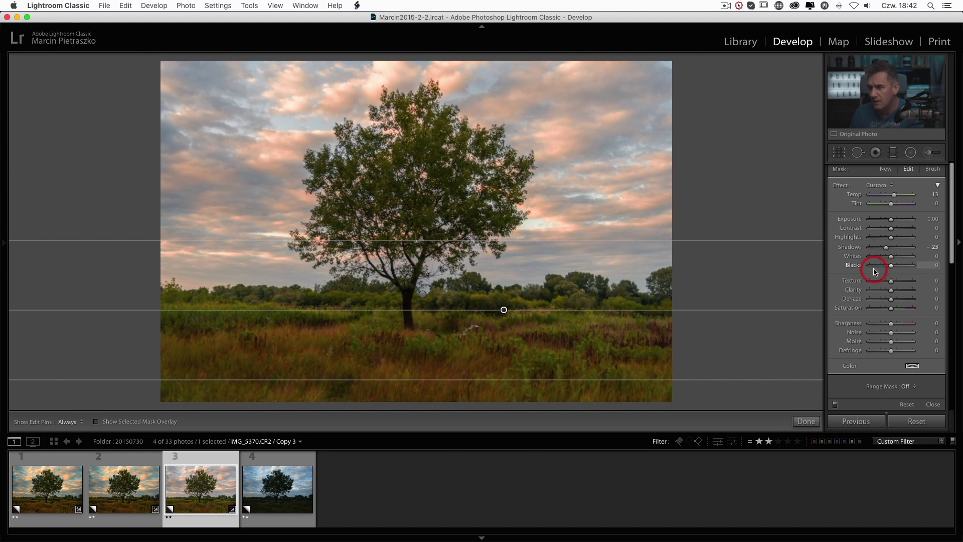
left_click_drag(878, 308, 894, 310)
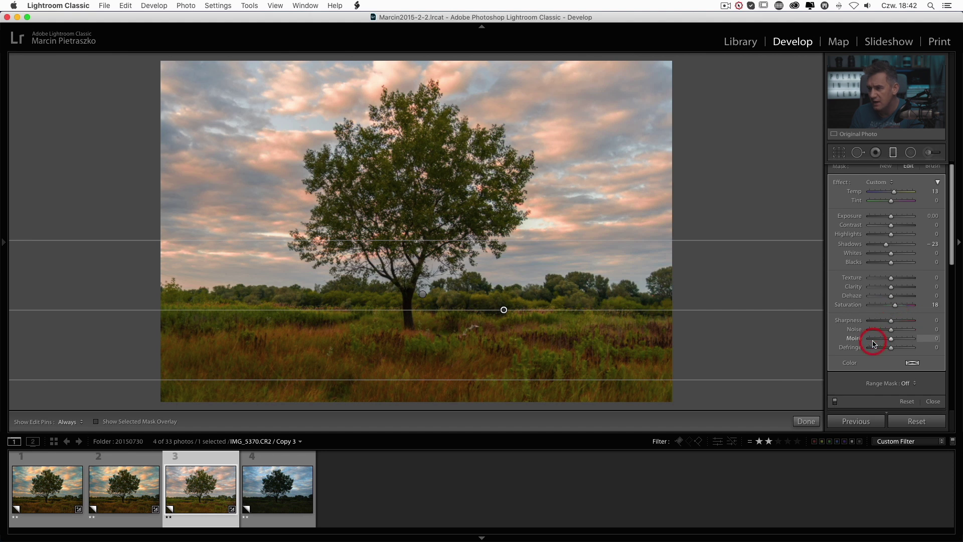
Restrict the foreground filter with a Luminance range mask set to 0/38.
scroll(871, 338, "down", 3)
scroll(881, 322, "down", 3)
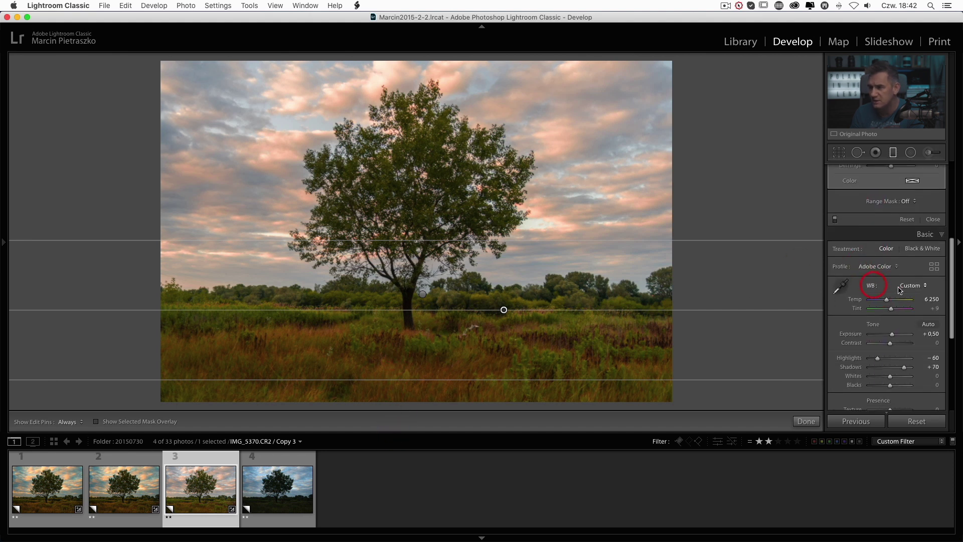
scroll(925, 269, "up", 2)
scroll(917, 260, "up", 1)
left_click(908, 246)
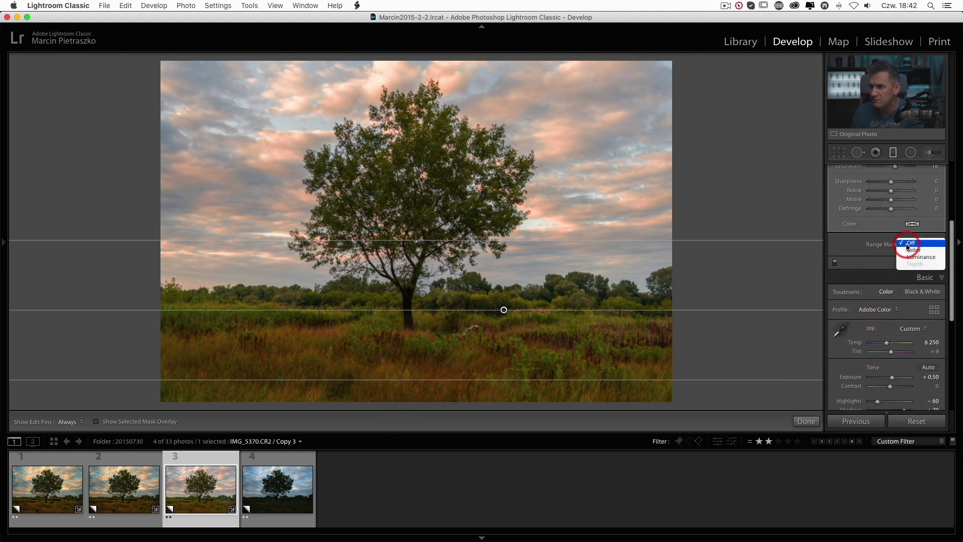
left_click(910, 255)
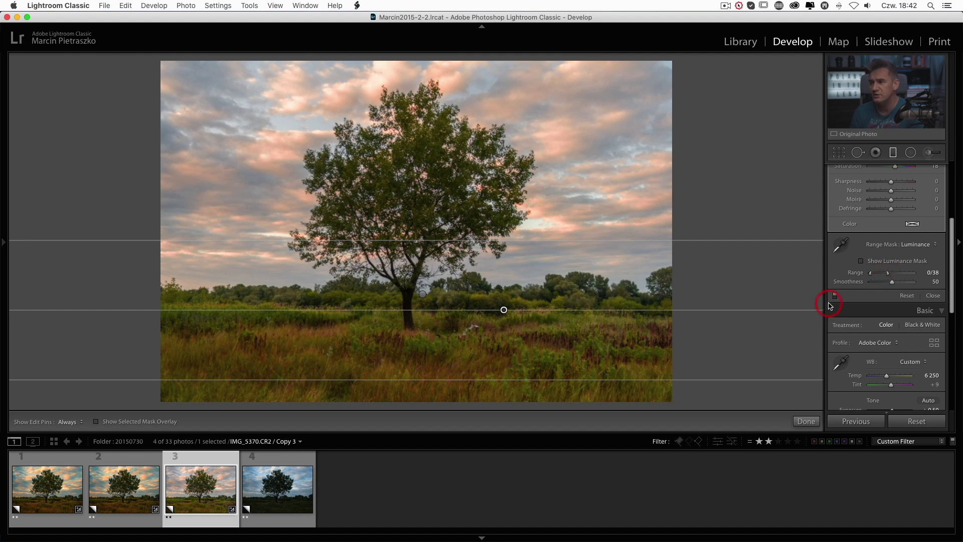
Set Basic Temp 6891, Highlights −50, Shadows +71, Whites +13, Blacks −14 and Vibrance +30.
left_click(804, 421)
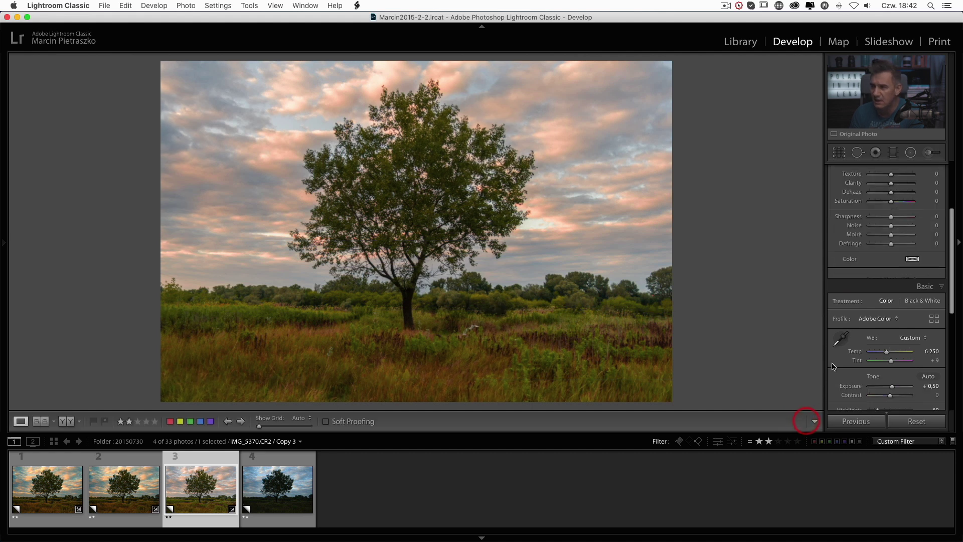
scroll(918, 286, "up", 3)
scroll(908, 261, "up", 3)
left_click(888, 235)
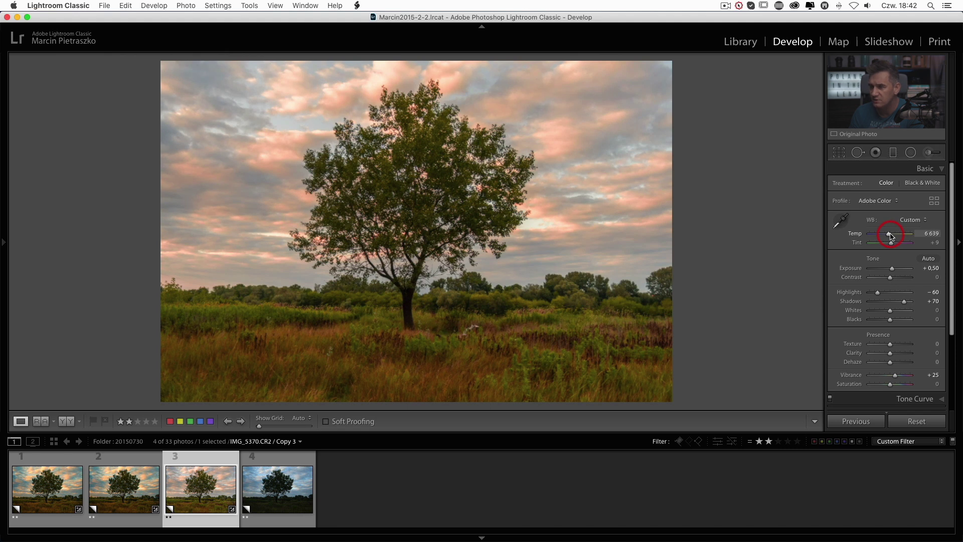
left_click_drag(888, 319, 889, 322)
left_click(889, 311)
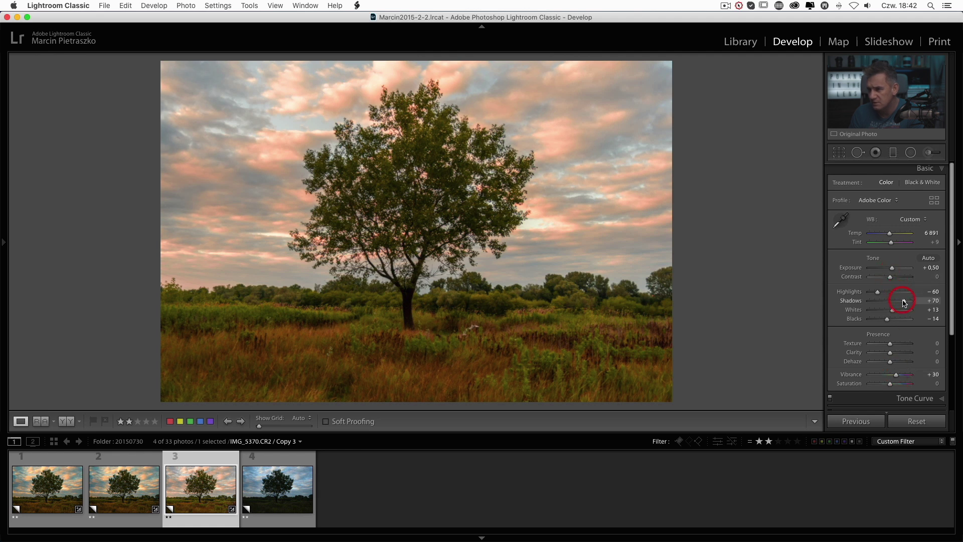
left_click_drag(903, 303, 901, 303)
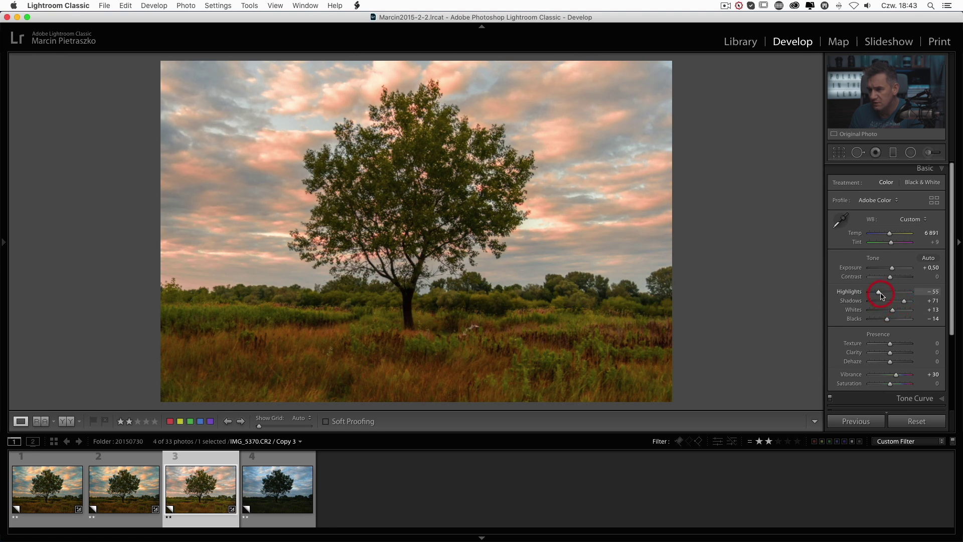
left_click_drag(883, 296, 882, 295)
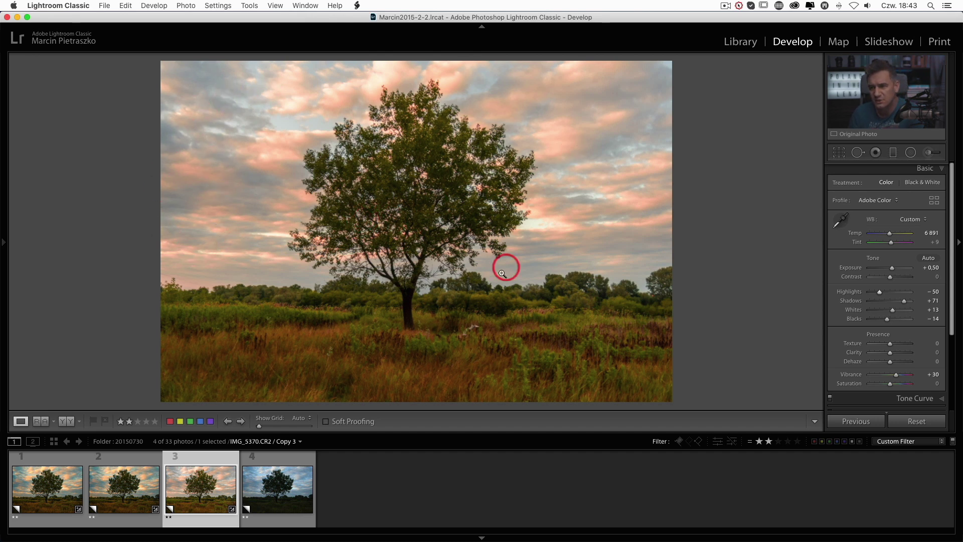
scroll(850, 365, "down", 5)
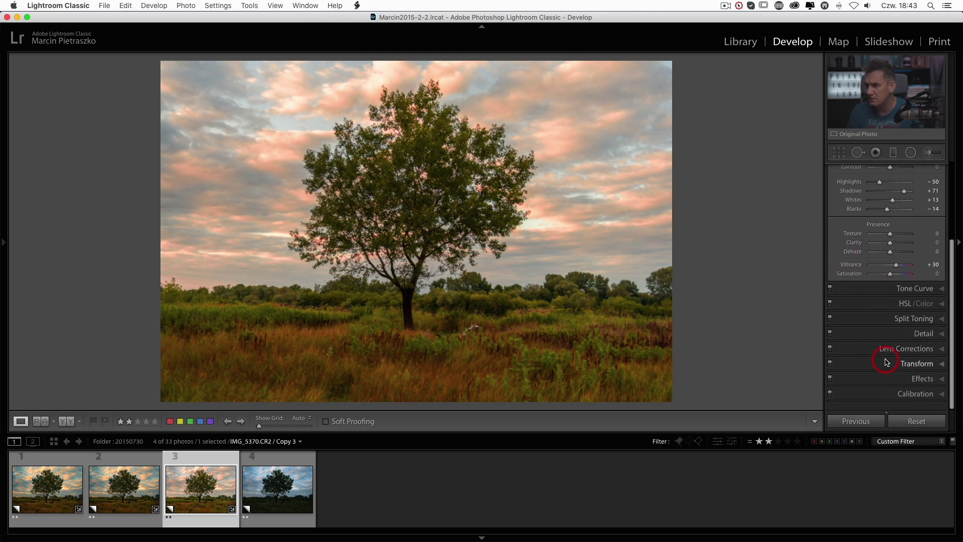
Set Detail sharpening Amount to 35 with Masking at 87.
left_click(916, 339)
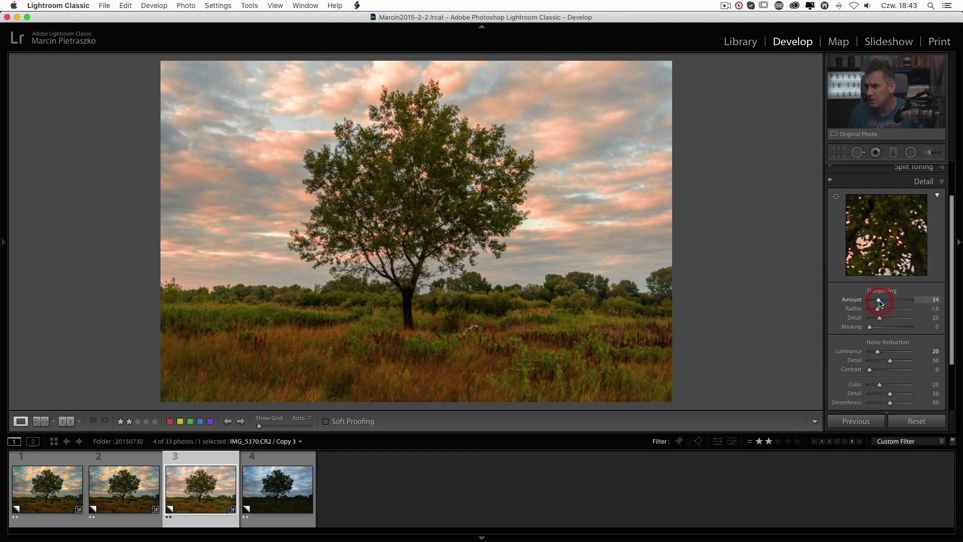
left_click_drag(870, 328, 905, 327)
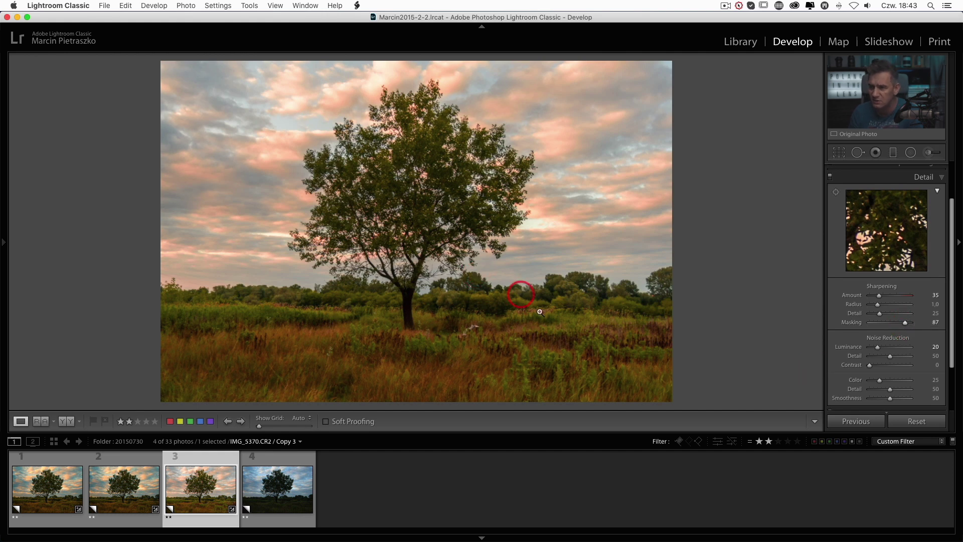
scroll(888, 359, "down", 3)
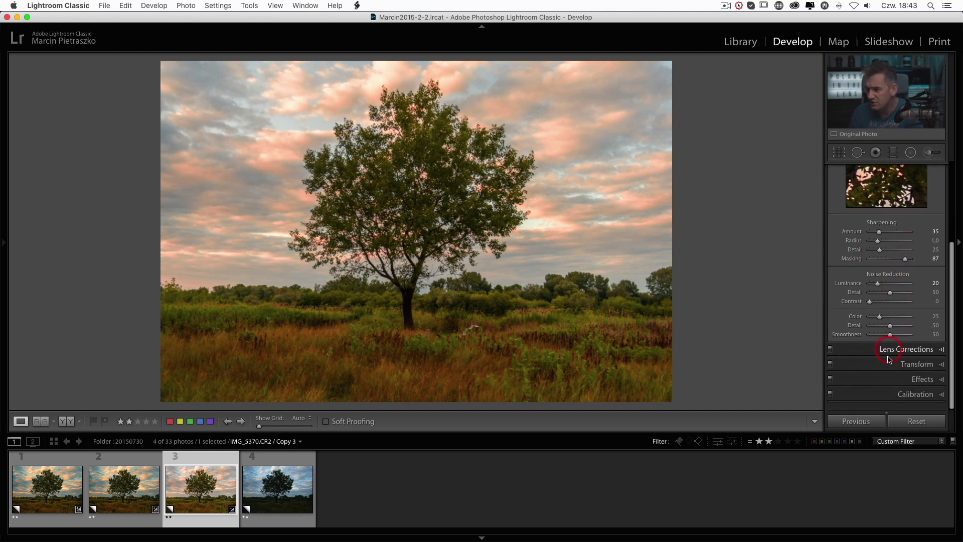
Set Calibration Red Primary Hue +43, Red Saturation +21 and Blue Primary Saturation +64.
left_click(893, 394)
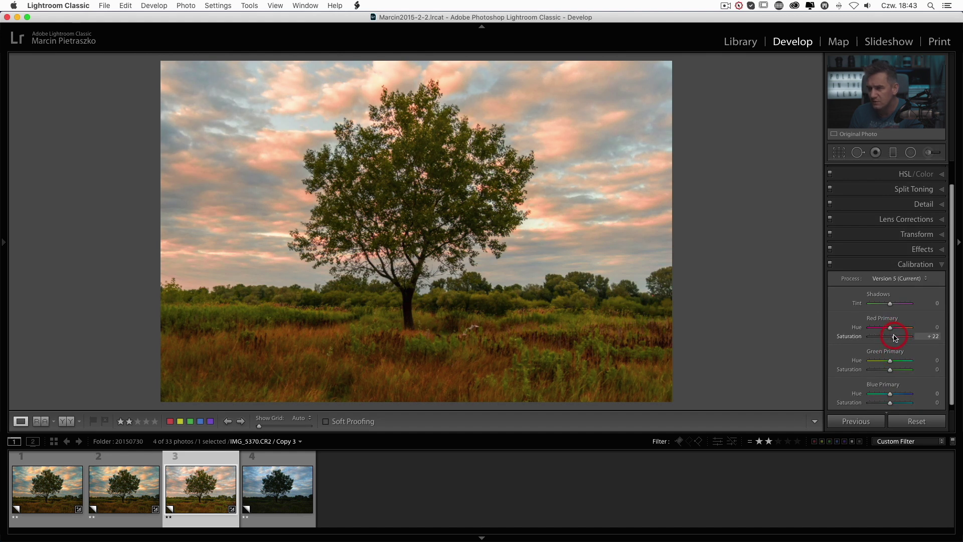
left_click_drag(891, 327, 903, 329)
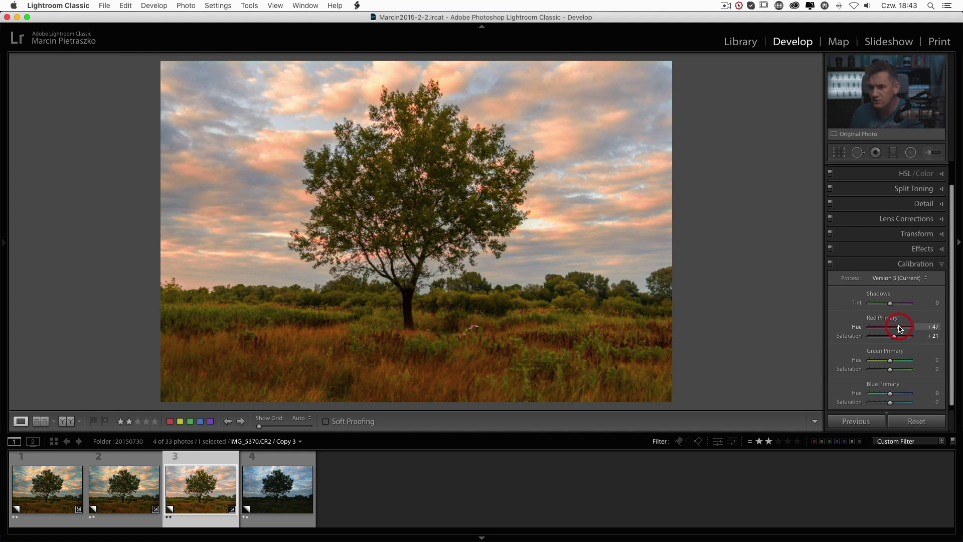
left_click(892, 403)
left_click_drag(902, 403, 908, 403)
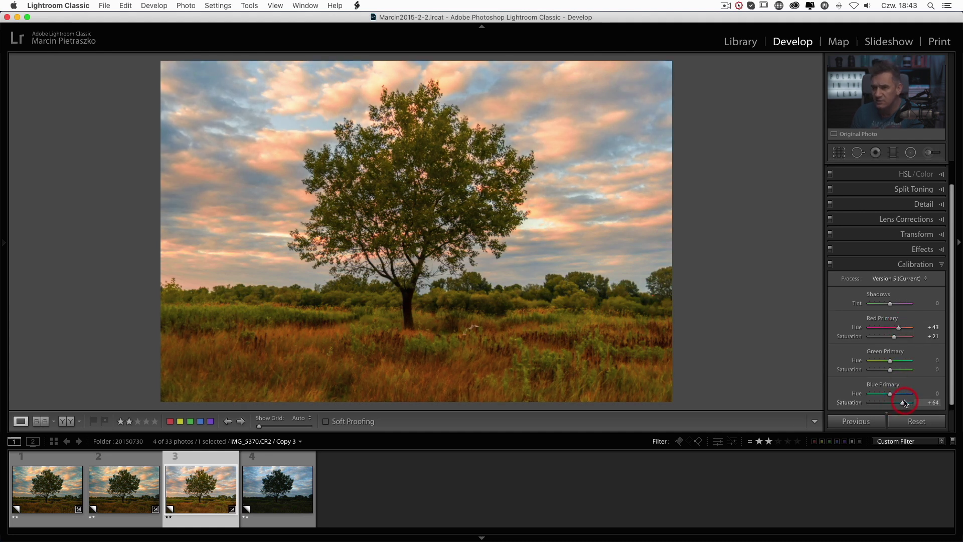